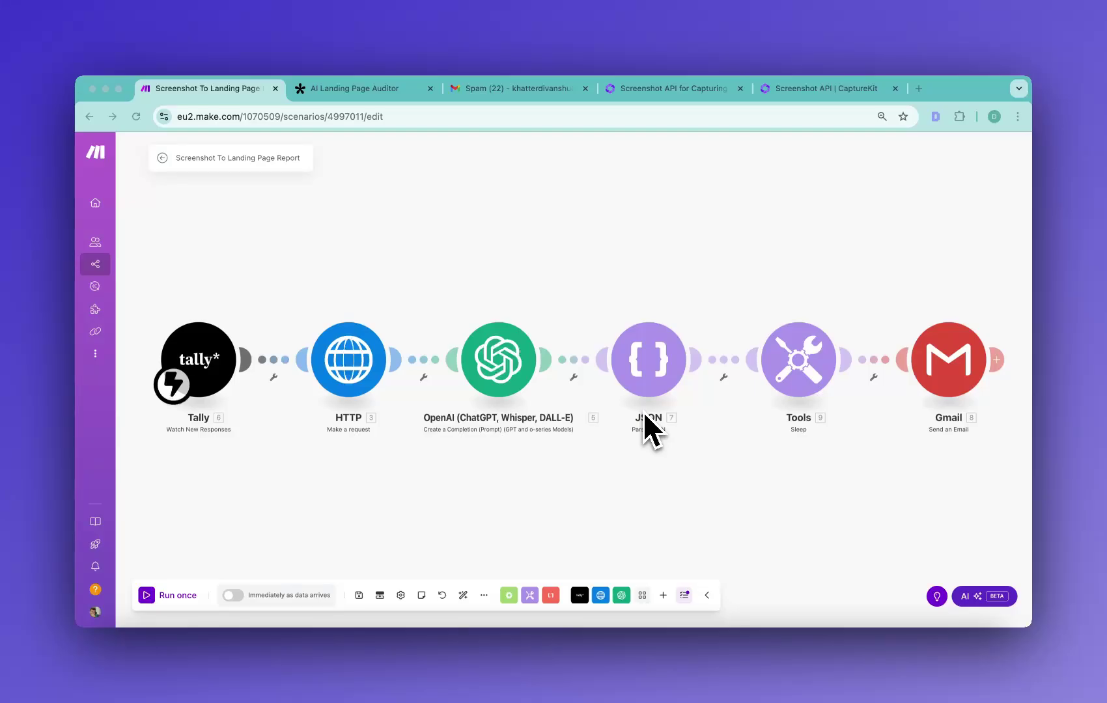
# Examine the CaptureKit homepage headline and the AI Landing Page Auditor form, and return to the Make scenario
pyautogui.click(704, 88)
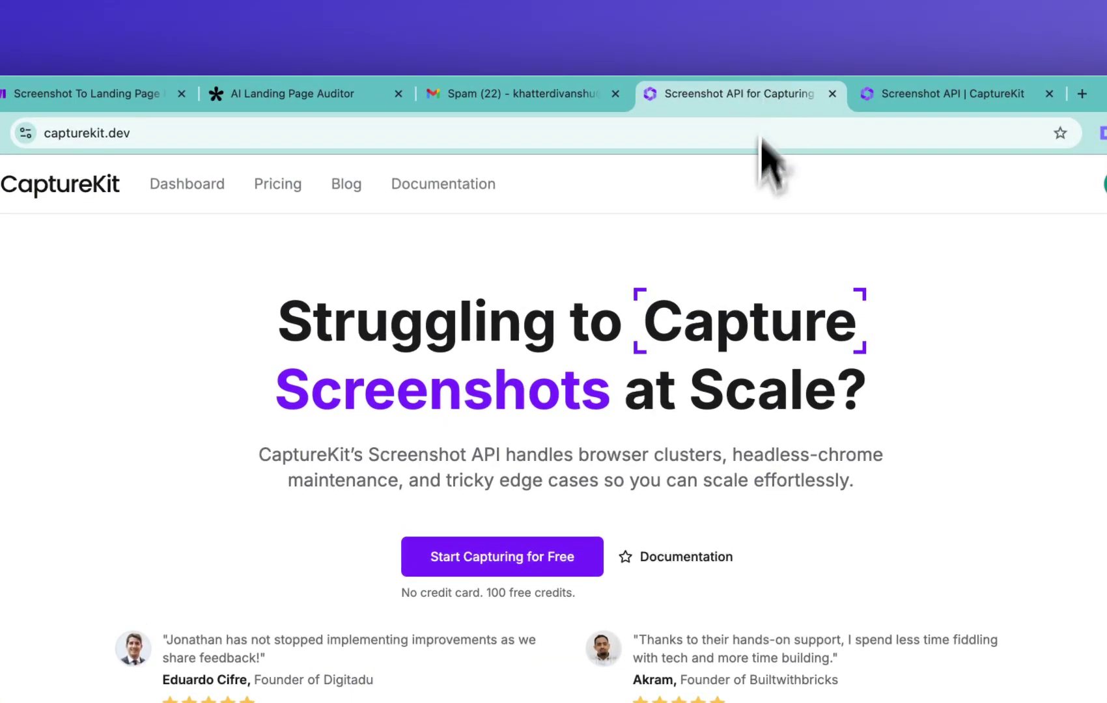
pyautogui.moveTo(280, 322); pyautogui.dragTo(880, 376)
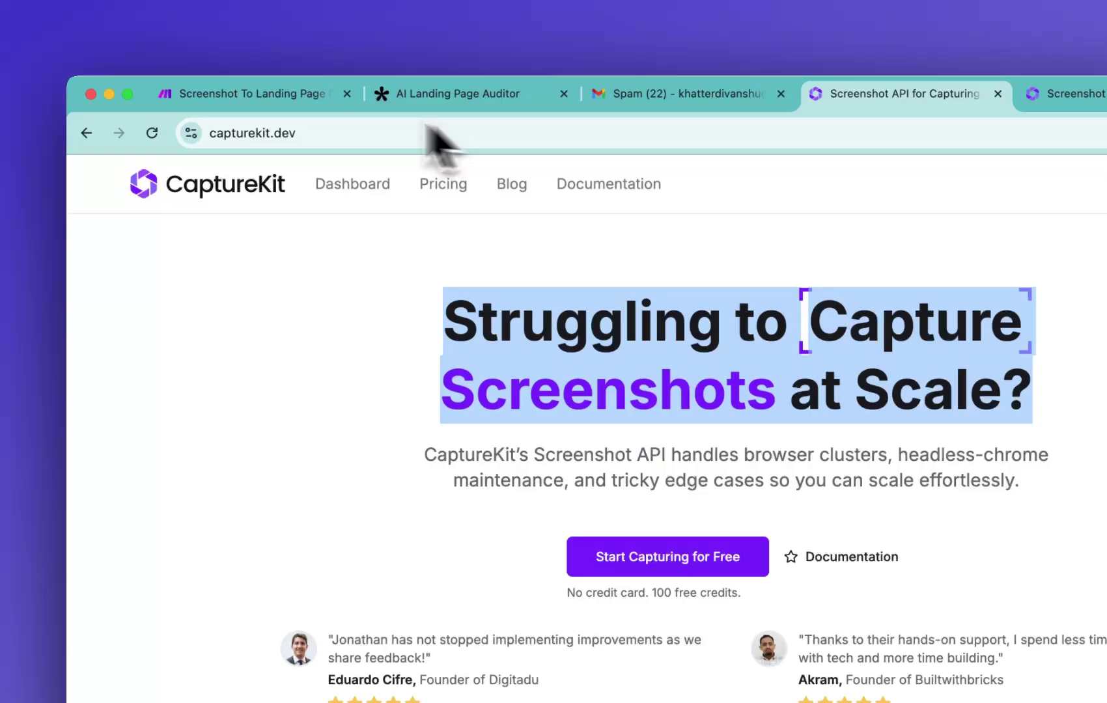
pyautogui.click(218, 94)
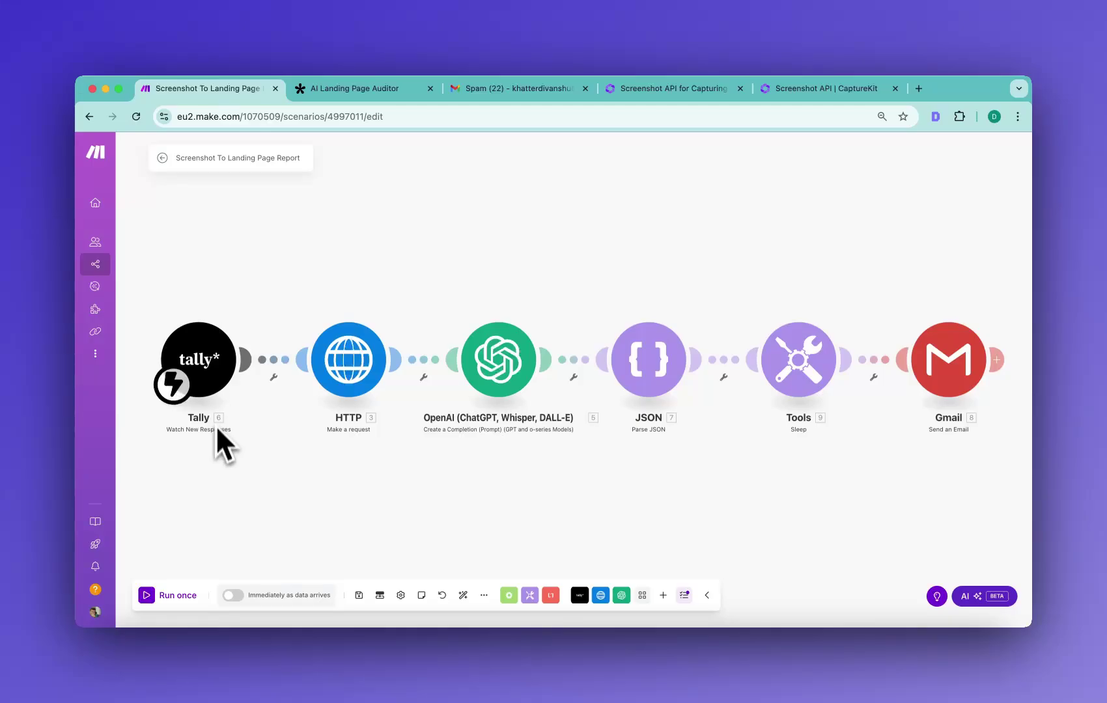
pyautogui.click(368, 98)
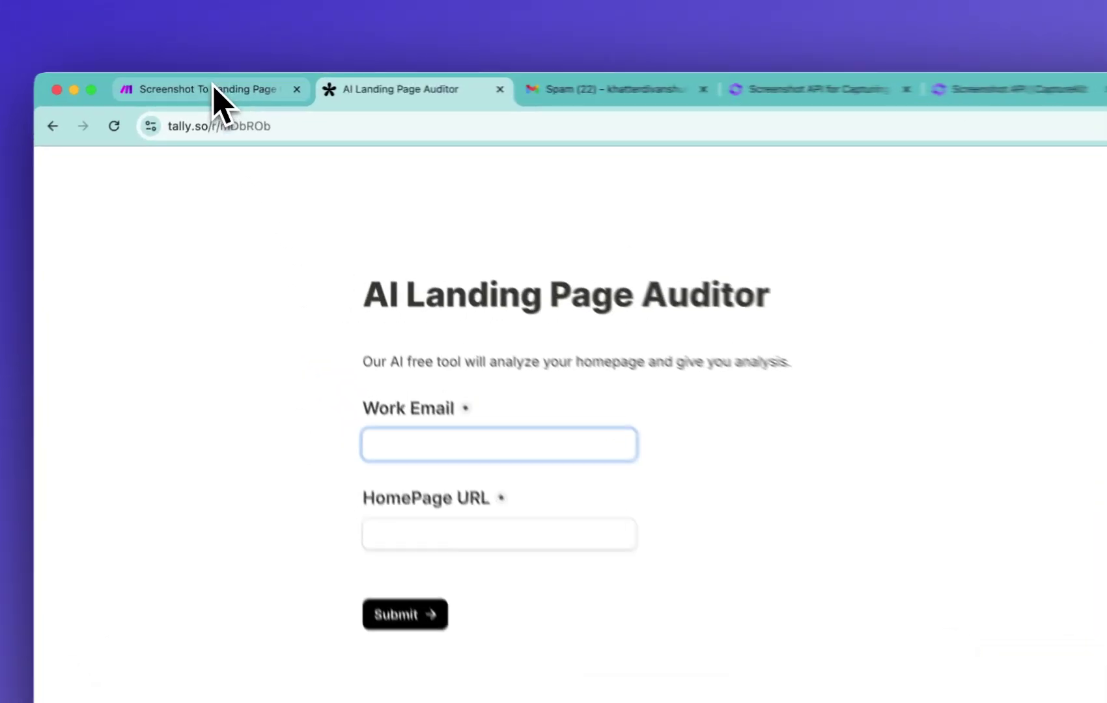
pyautogui.click(215, 88)
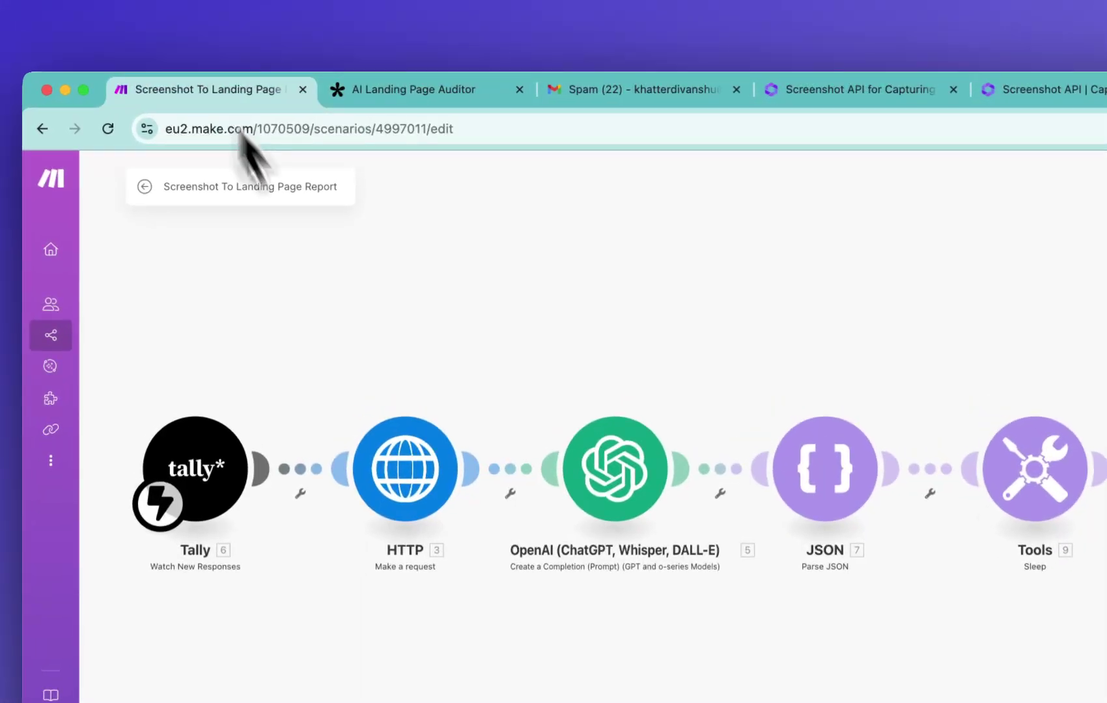
# Open the HTTP module's settings and review its request URL and the available request methods, leaving GET selected
pyautogui.rightClick(407, 451)
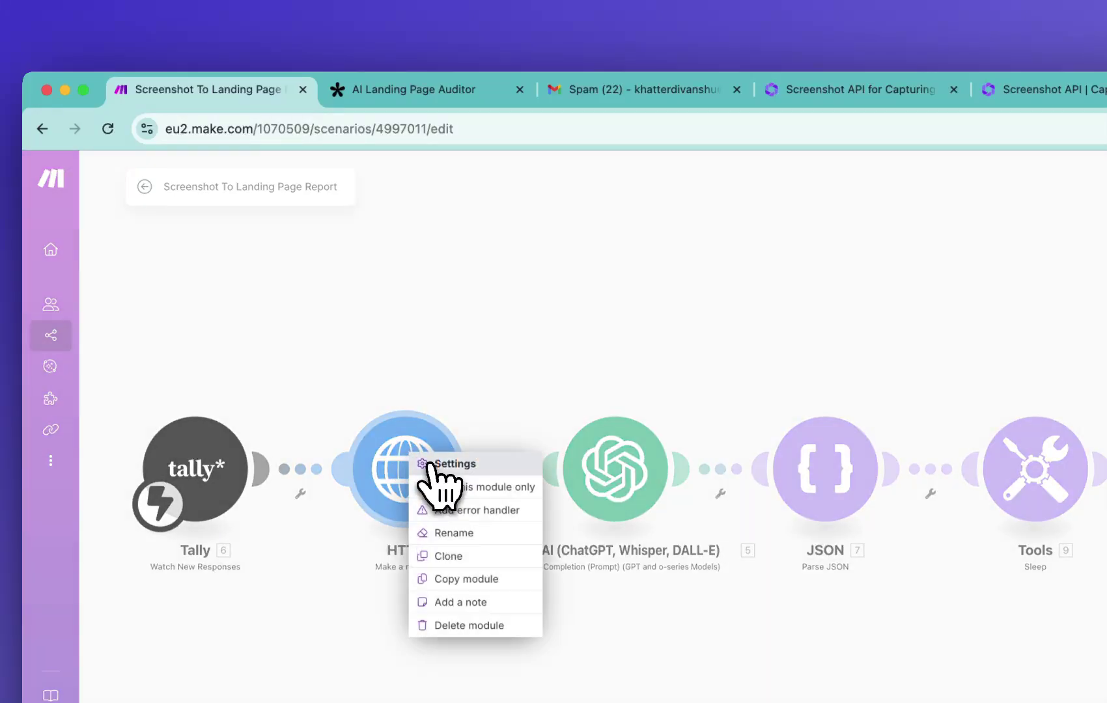
pyautogui.click(448, 464)
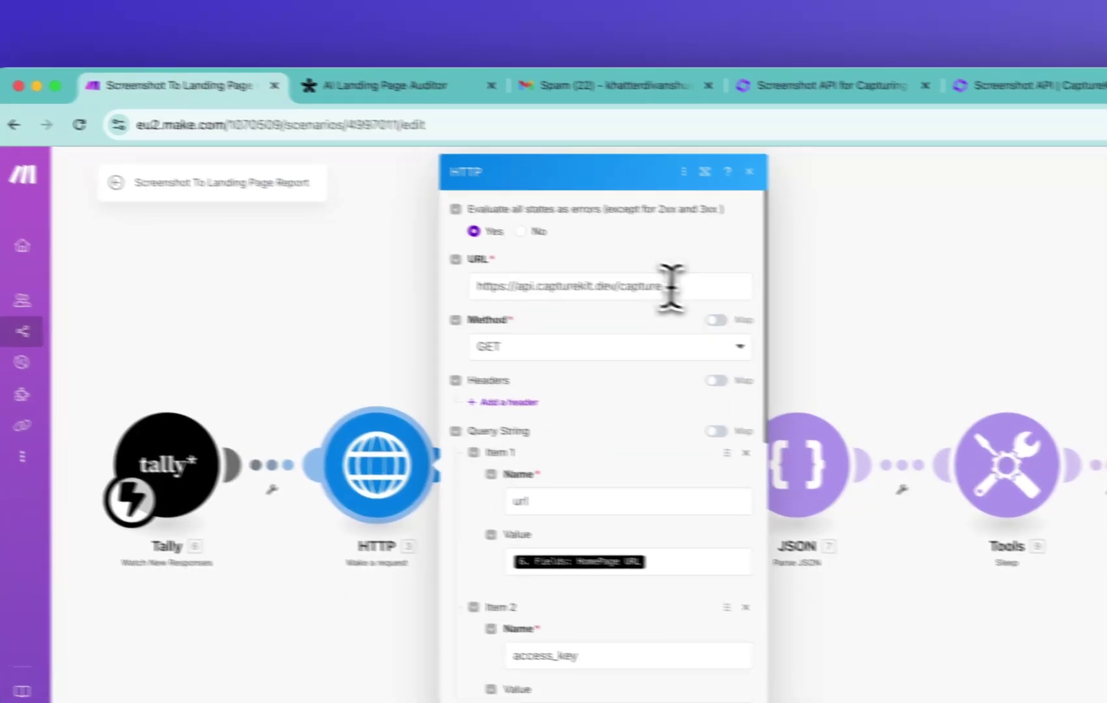
pyautogui.moveTo(671, 287); pyautogui.dragTo(468, 284)
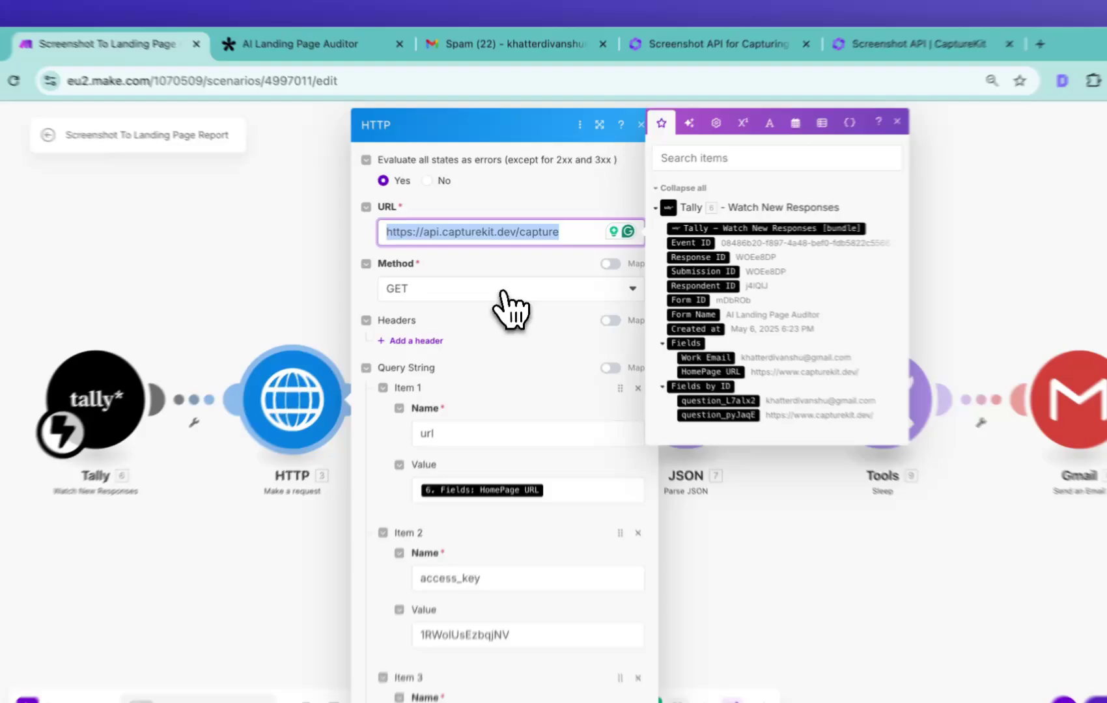
pyautogui.click(521, 275)
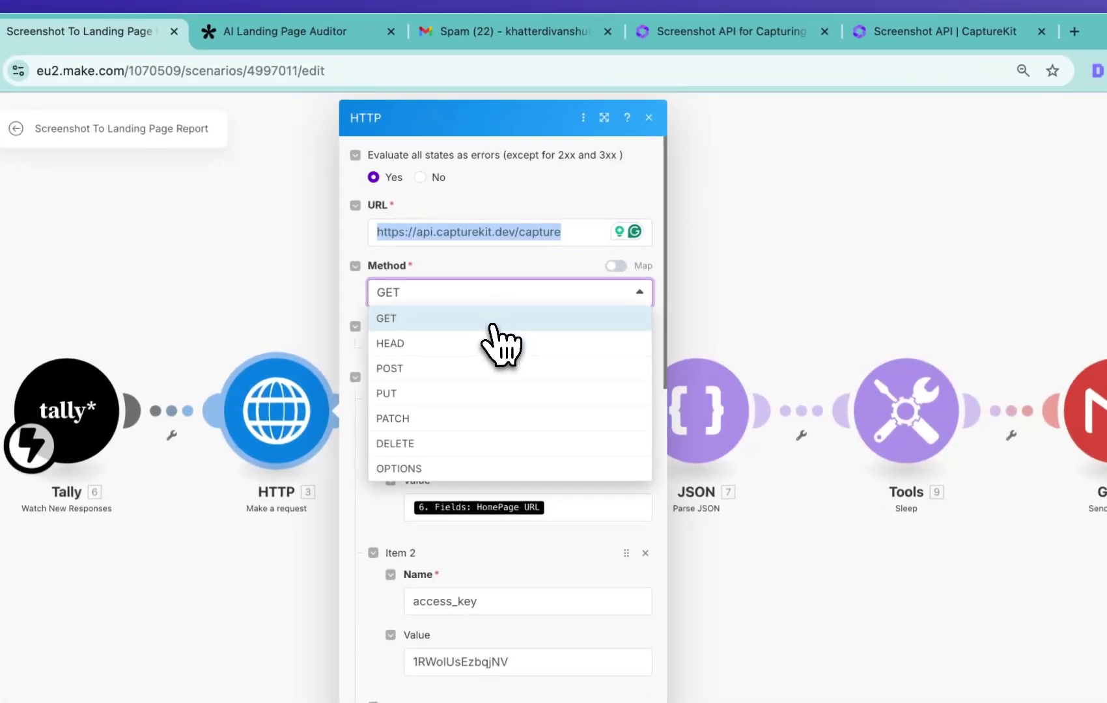
pyautogui.click(505, 294)
# Compare the value mapping of the HTTP module's url query parameter with the HomePage URL field in the AI Landing Page Auditor form
pyautogui.scroll(-3, 508, 371)
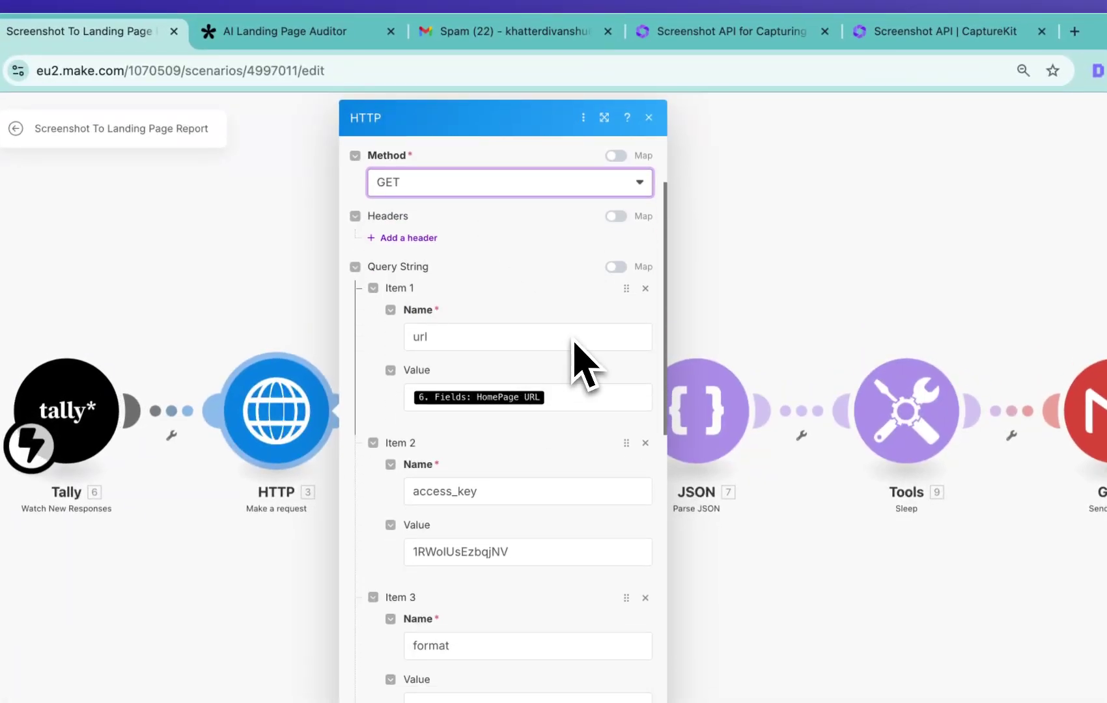
pyautogui.click(577, 405)
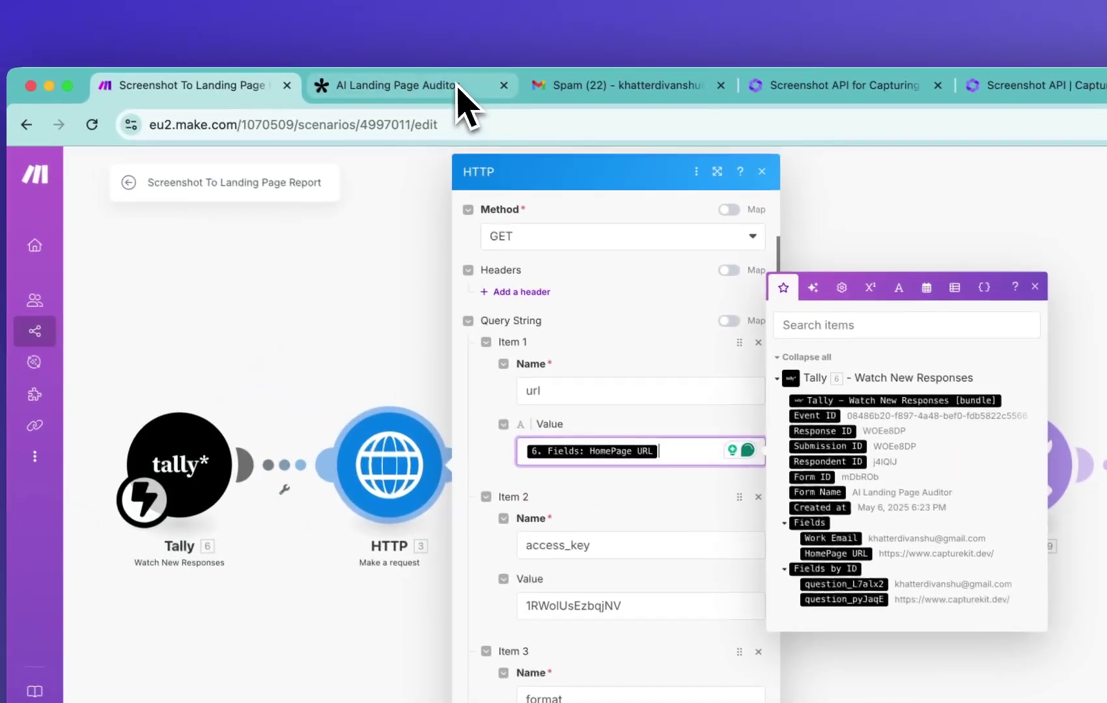
pyautogui.click(341, 31)
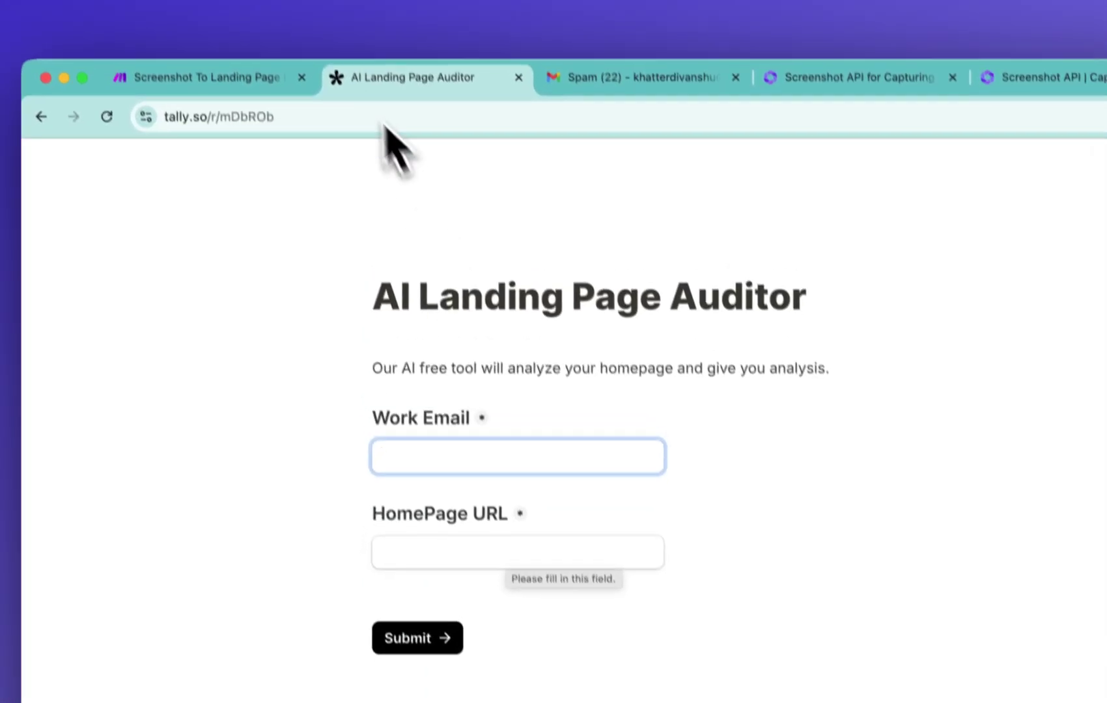
pyautogui.click(248, 97)
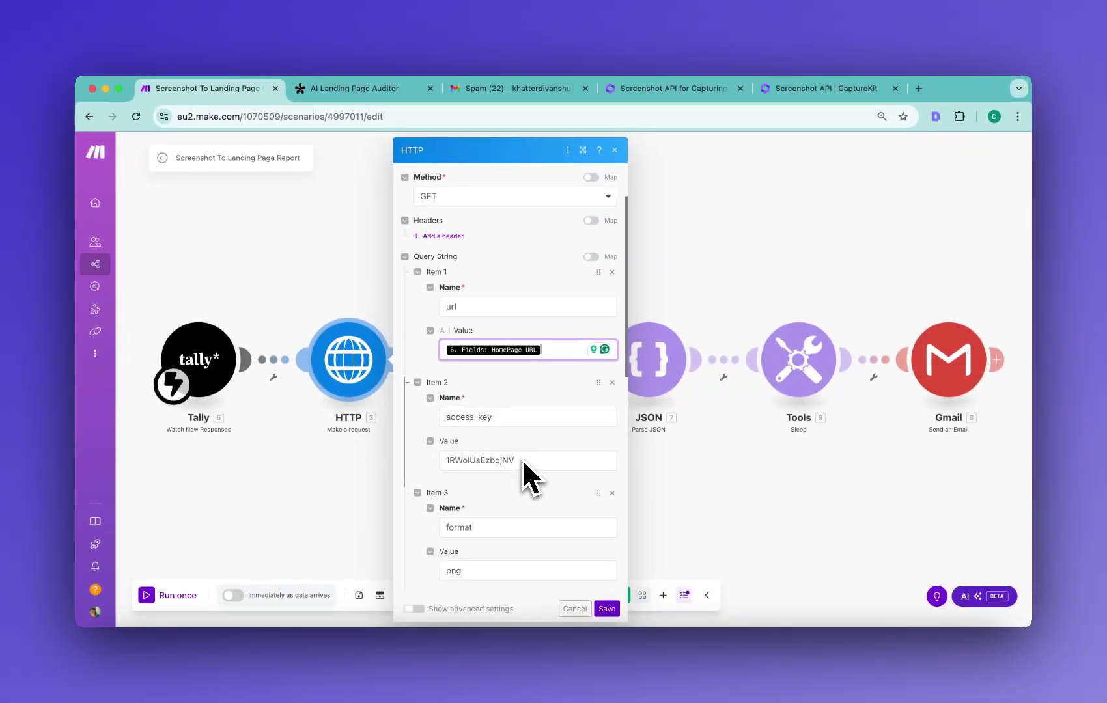
# Review the HTTP module's remaining query parameters, body type and response parsing, and save the module
pyautogui.scroll(-2, 521, 459)
pyautogui.scroll(-7, 522, 458)
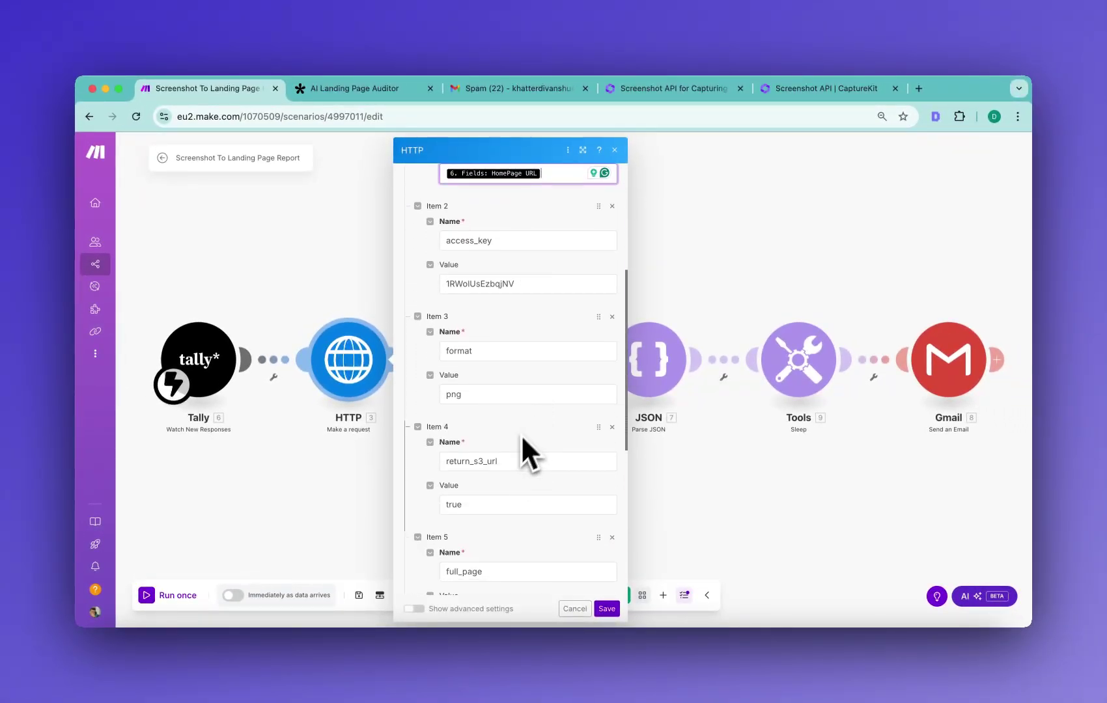
pyautogui.scroll(-2, 516, 444)
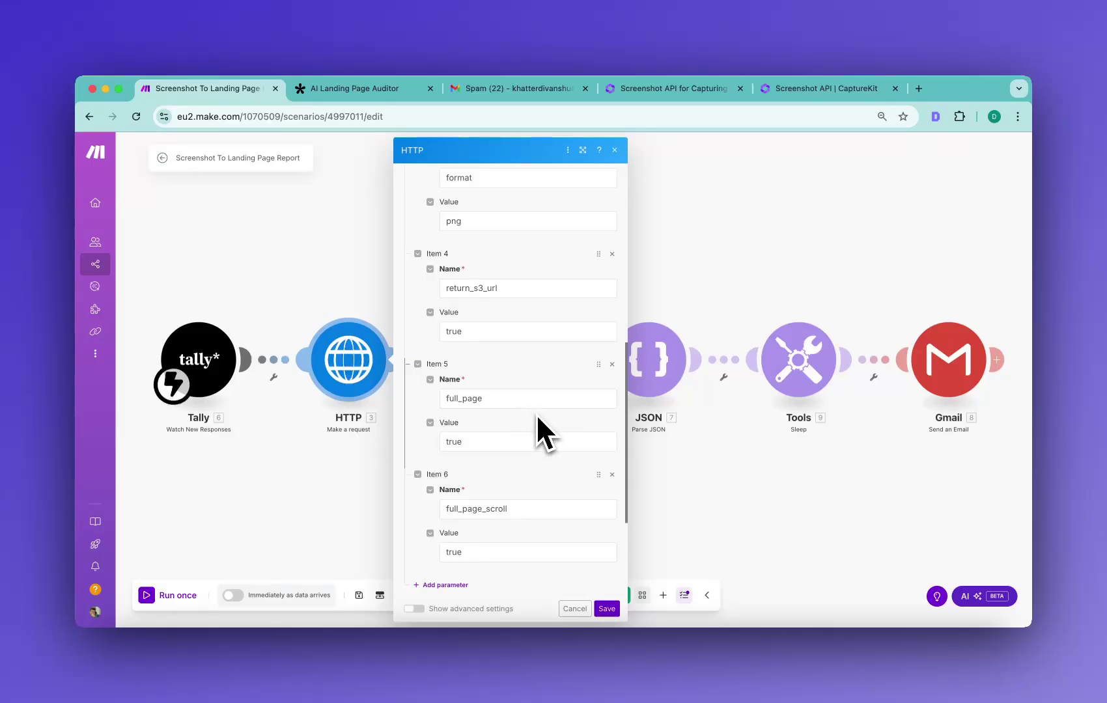
pyautogui.scroll(-5, 536, 410)
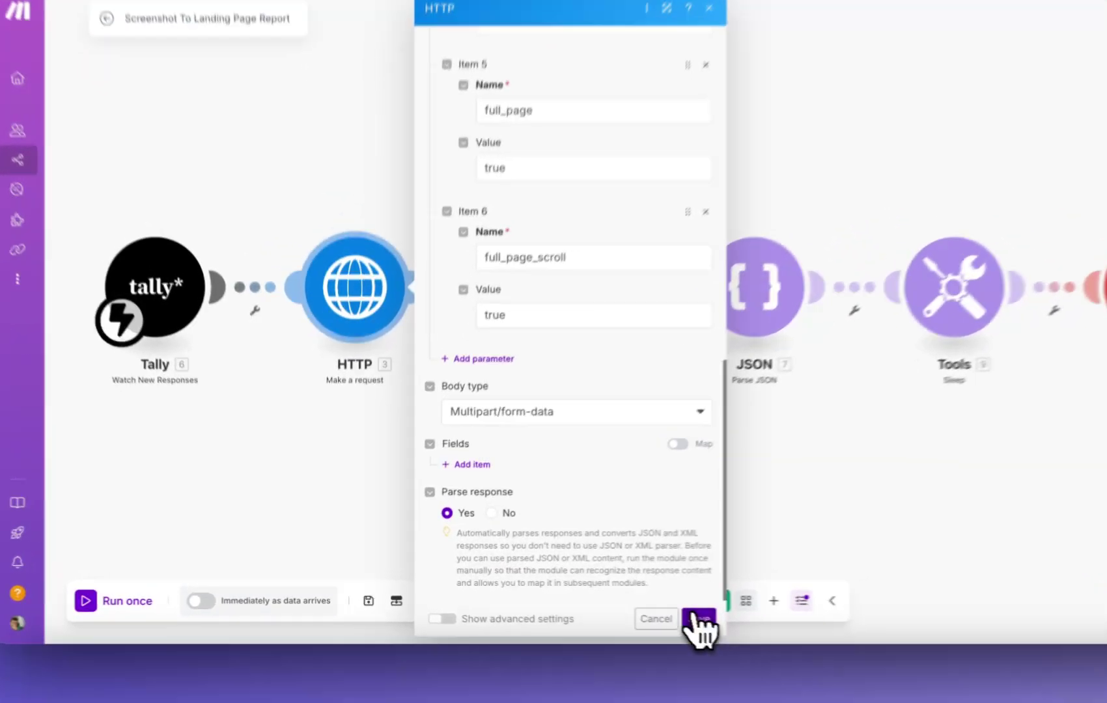
pyautogui.click(607, 609)
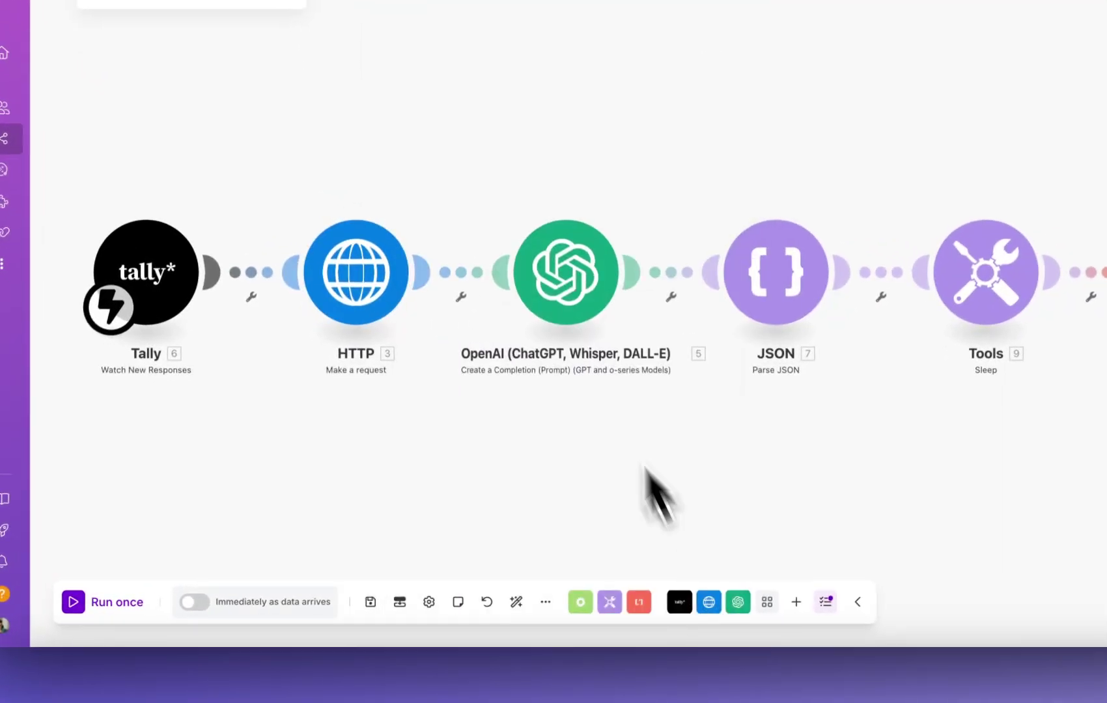
# Open the OpenAI module's settings and examine its model, user message prompt and Image URL mapping
pyautogui.rightClick(586, 303)
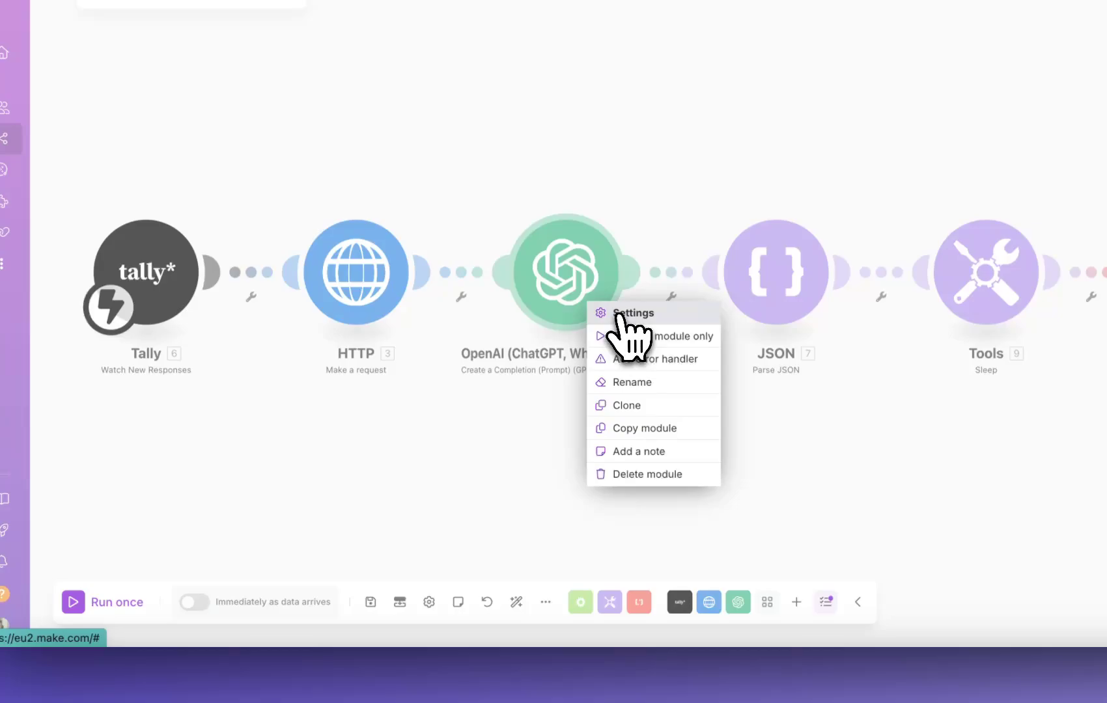
pyautogui.click(618, 314)
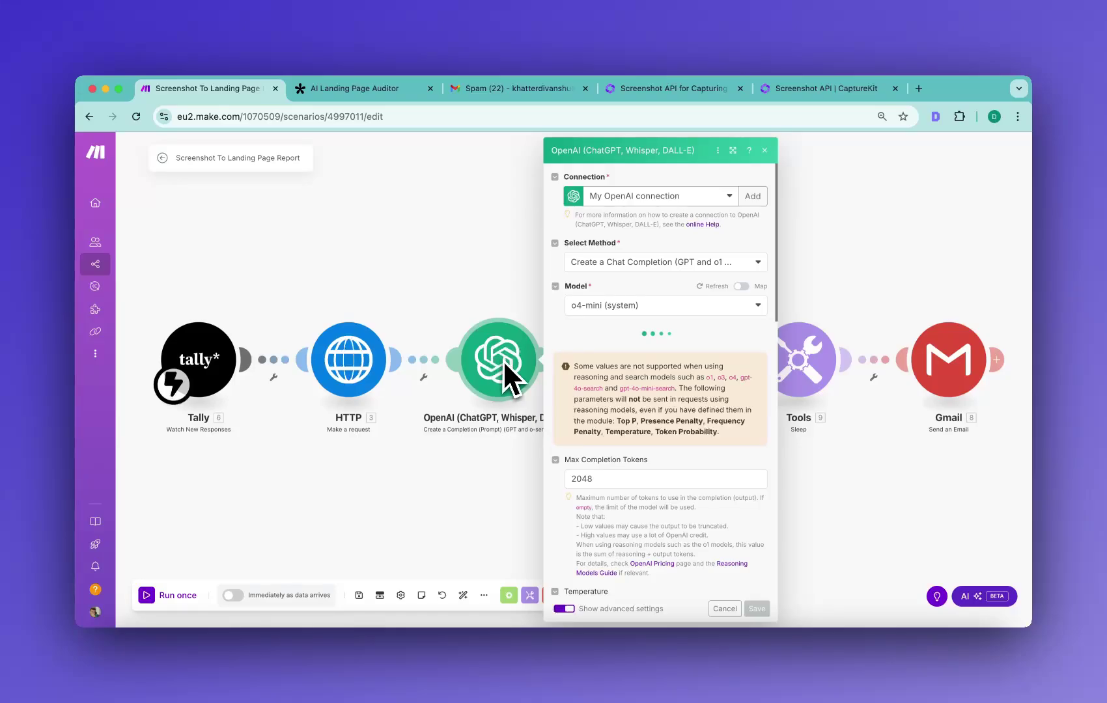
pyautogui.scroll(-3, 684, 442)
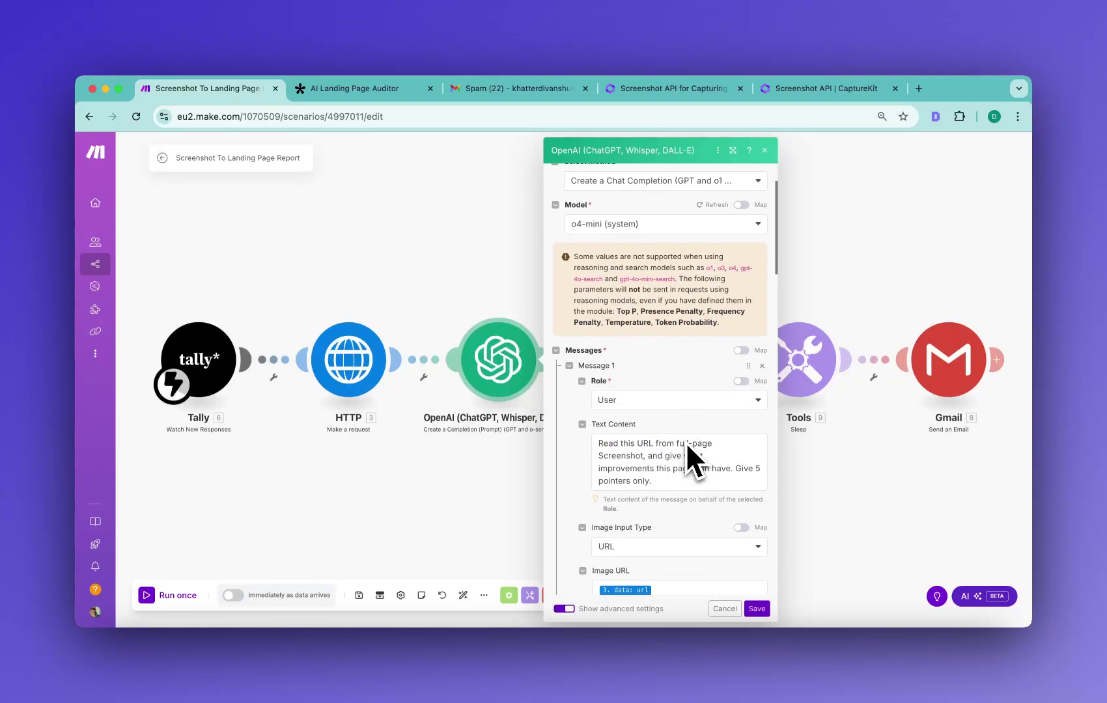
pyautogui.scroll(-1, 685, 472)
pyautogui.scroll(-2, 686, 472)
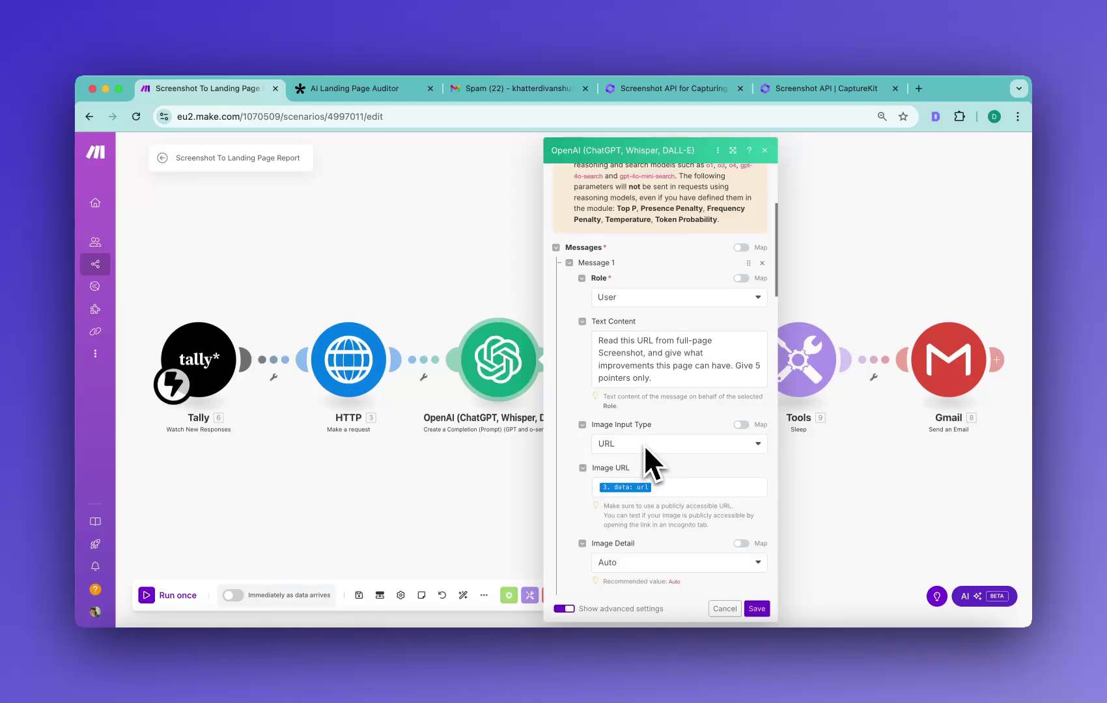
pyautogui.scroll(-2, 646, 445)
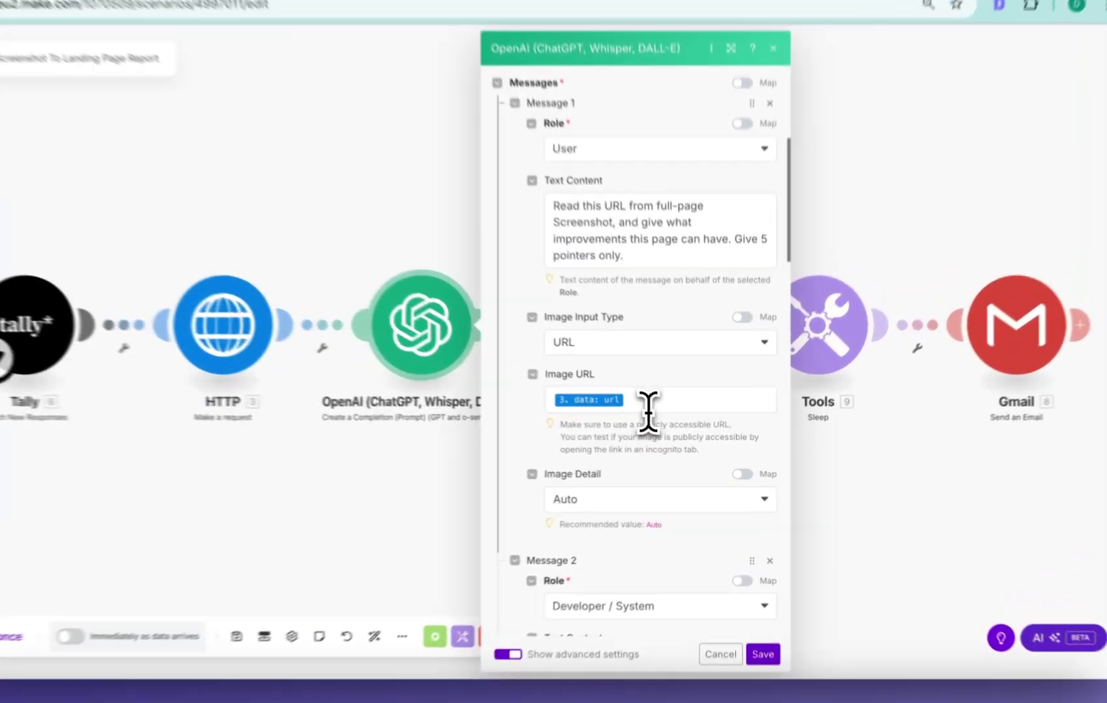
pyautogui.click(671, 420)
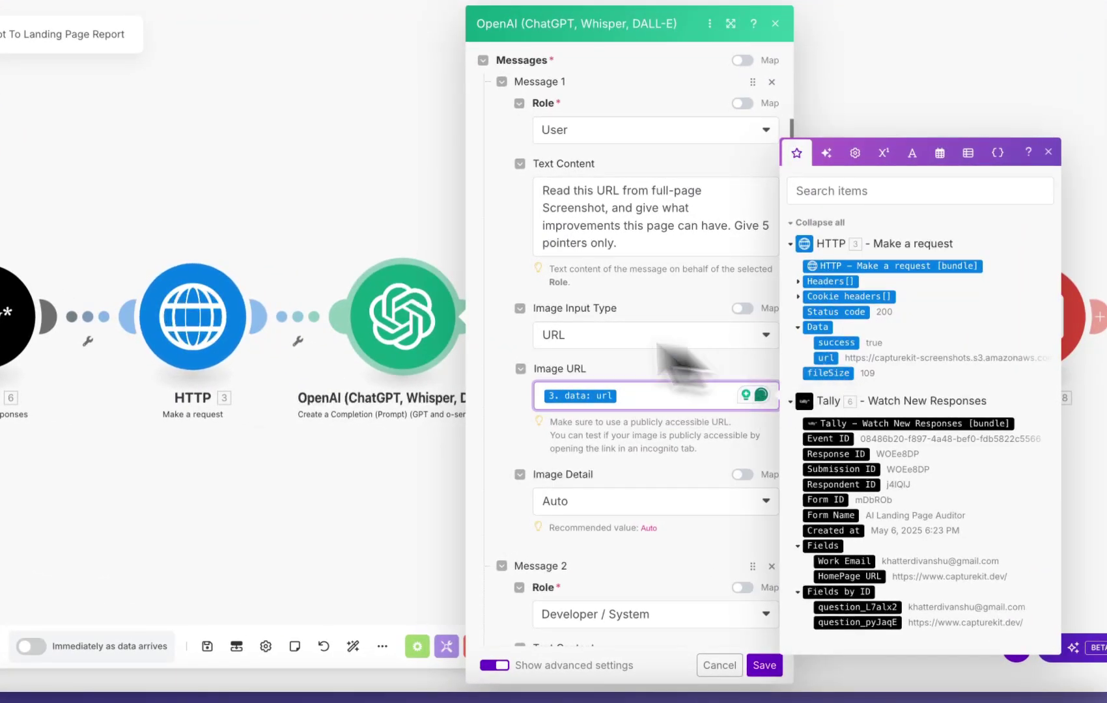
# Examine the Developer / System message and its example JSON output, and close the OpenAI module's settings
pyautogui.scroll(-4, 635, 489)
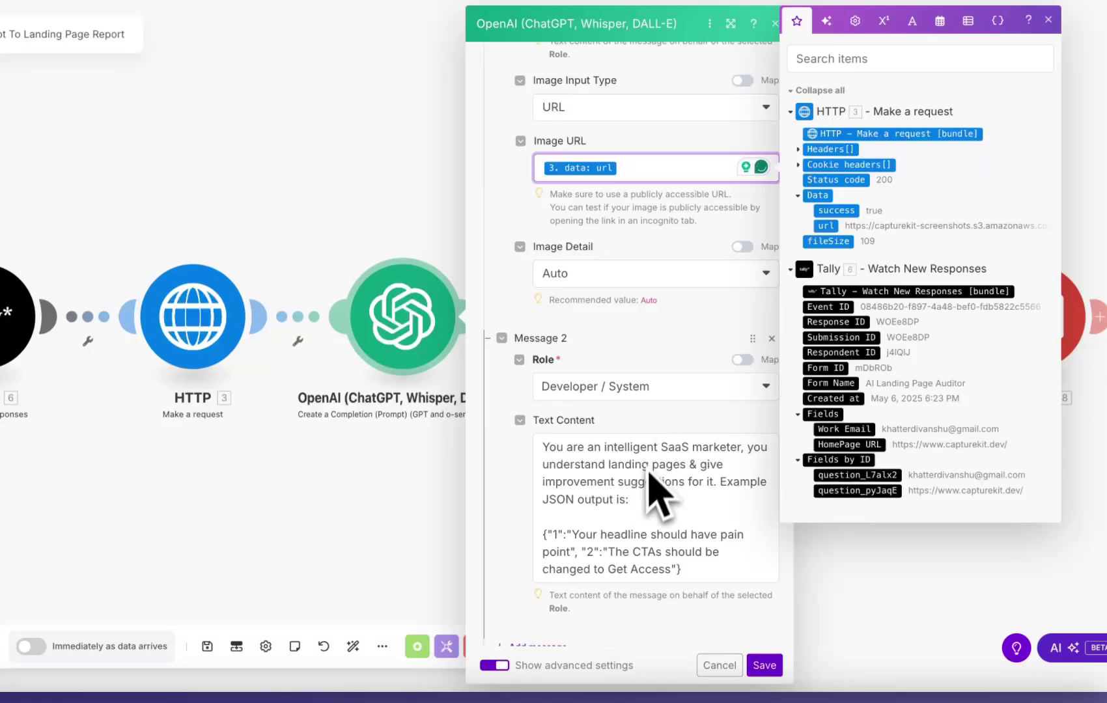
pyautogui.scroll(-2, 648, 456)
pyautogui.moveTo(686, 455); pyautogui.dragTo(536, 426)
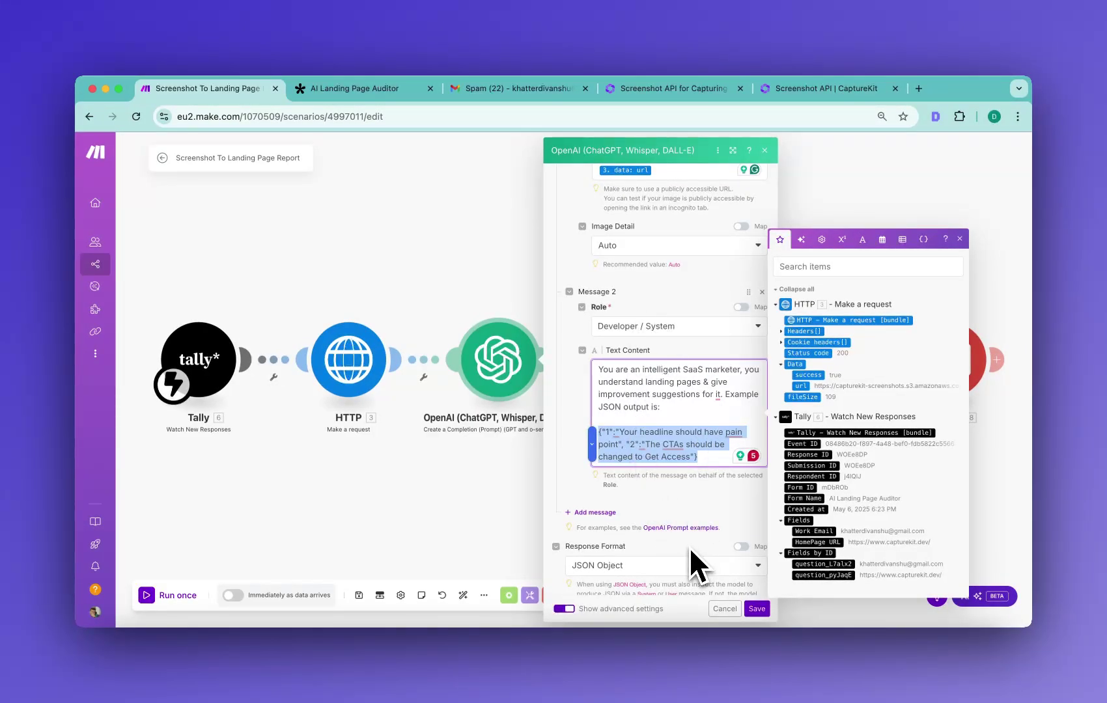
pyautogui.press('Escape')
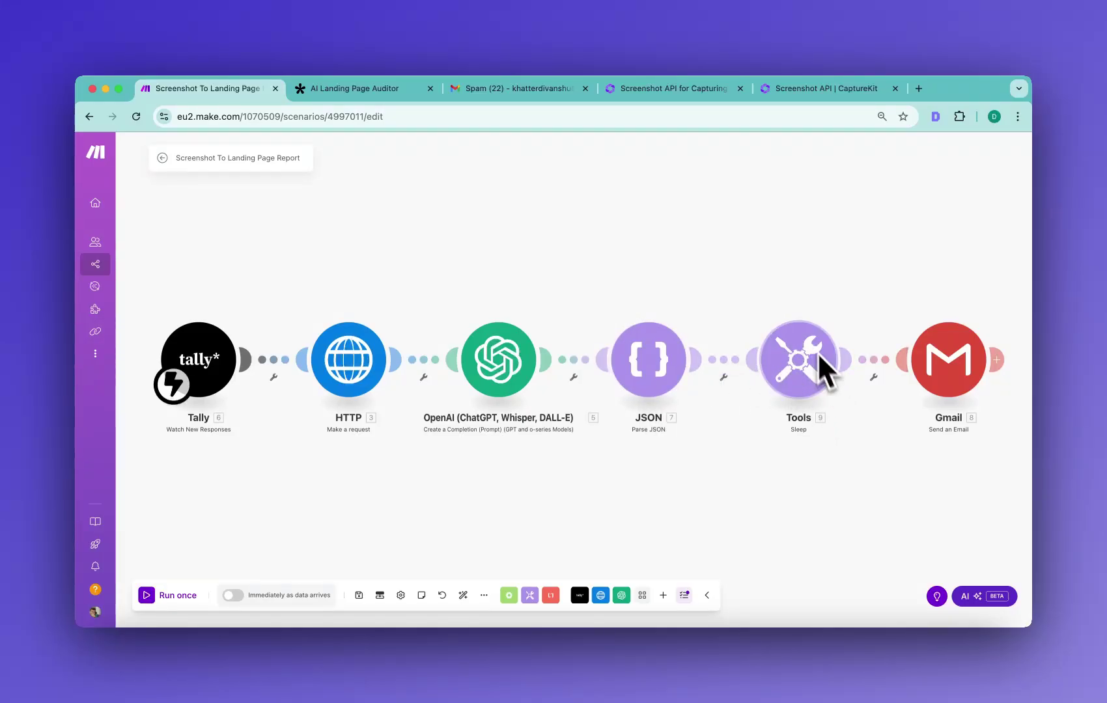
# Check the delay in the Tools Sleep module's settings and leave them without saving
pyautogui.rightClick(814, 404)
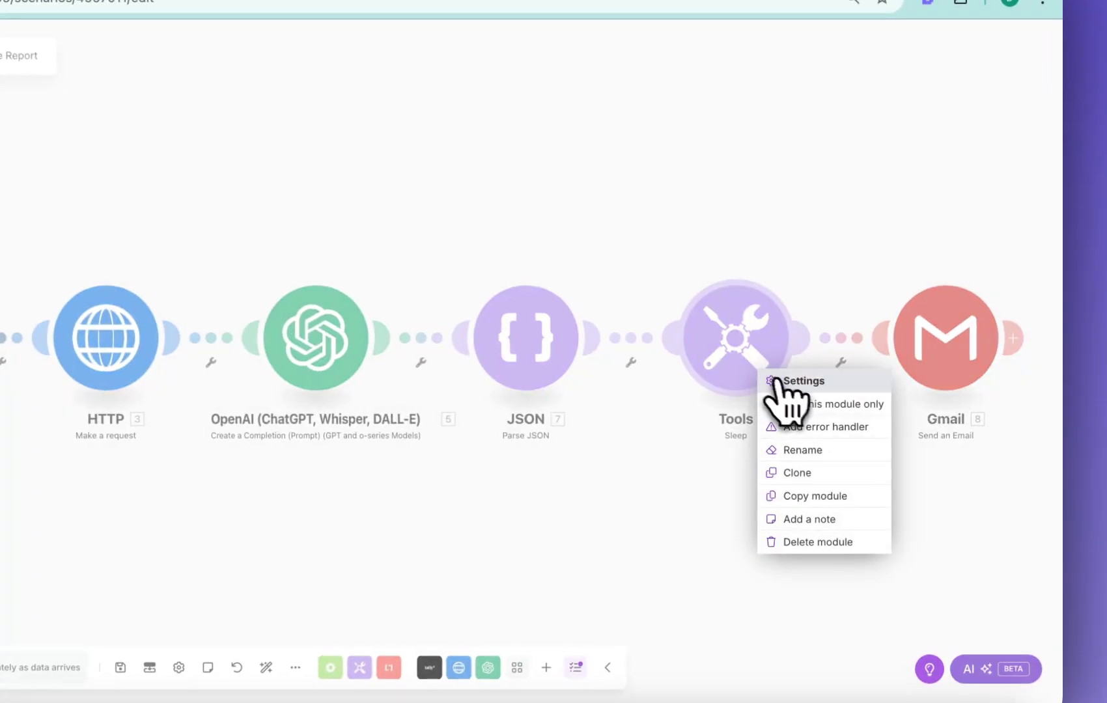
pyautogui.click(831, 391)
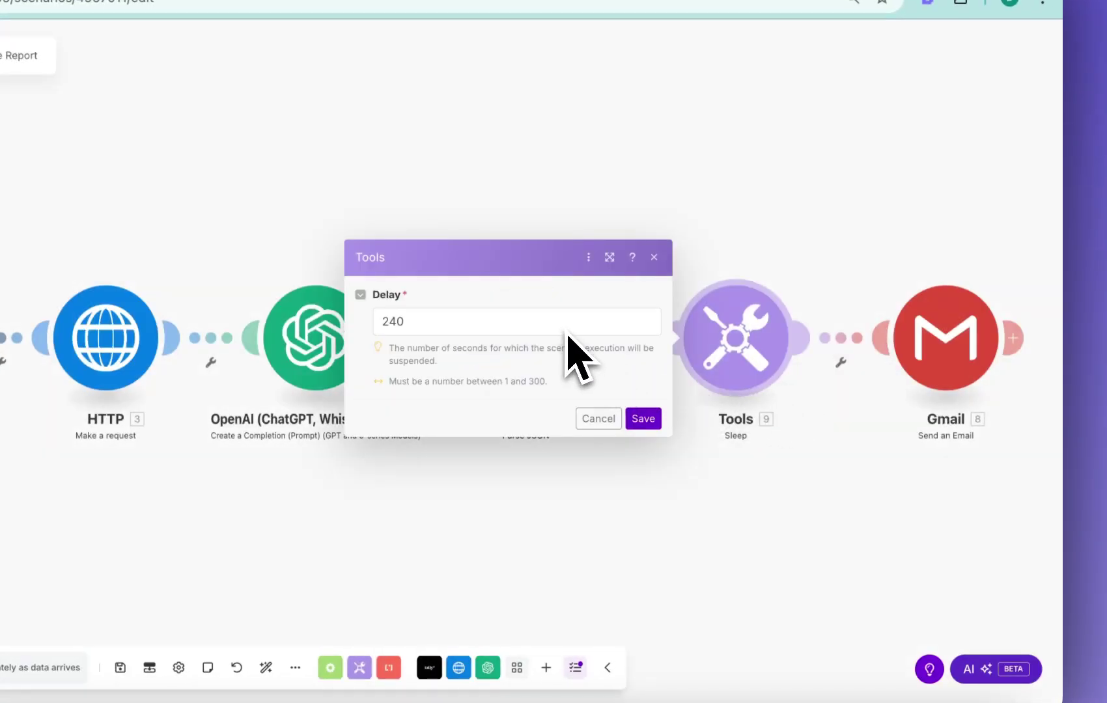
pyautogui.click(598, 419)
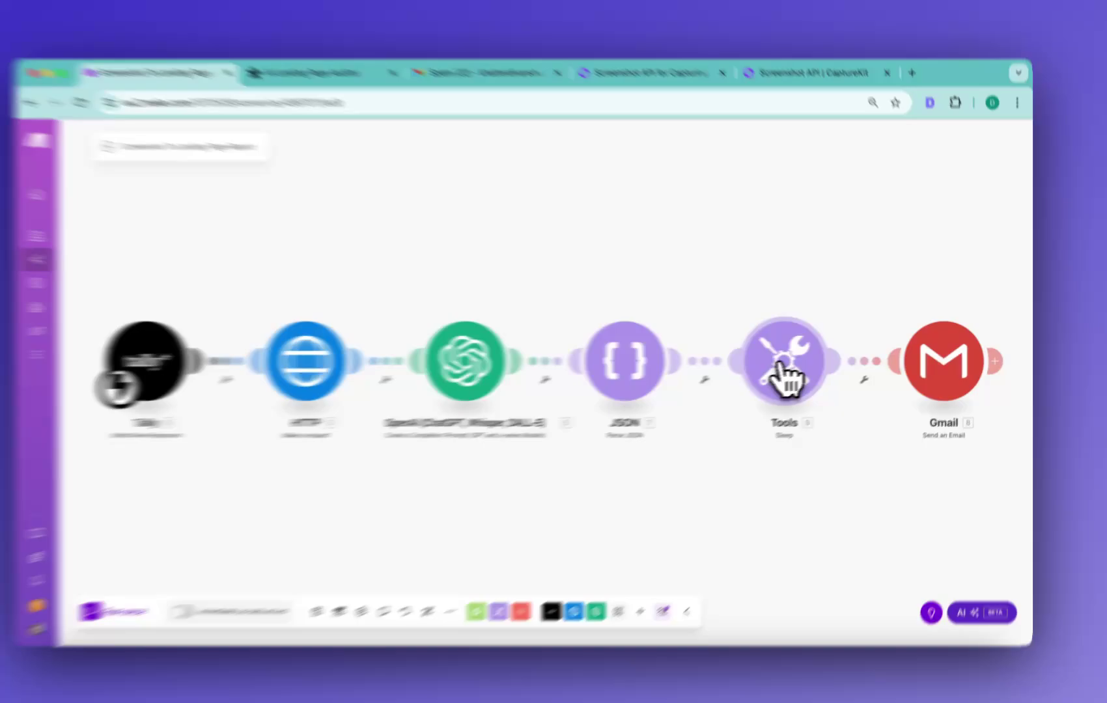
pyautogui.rightClick(795, 363)
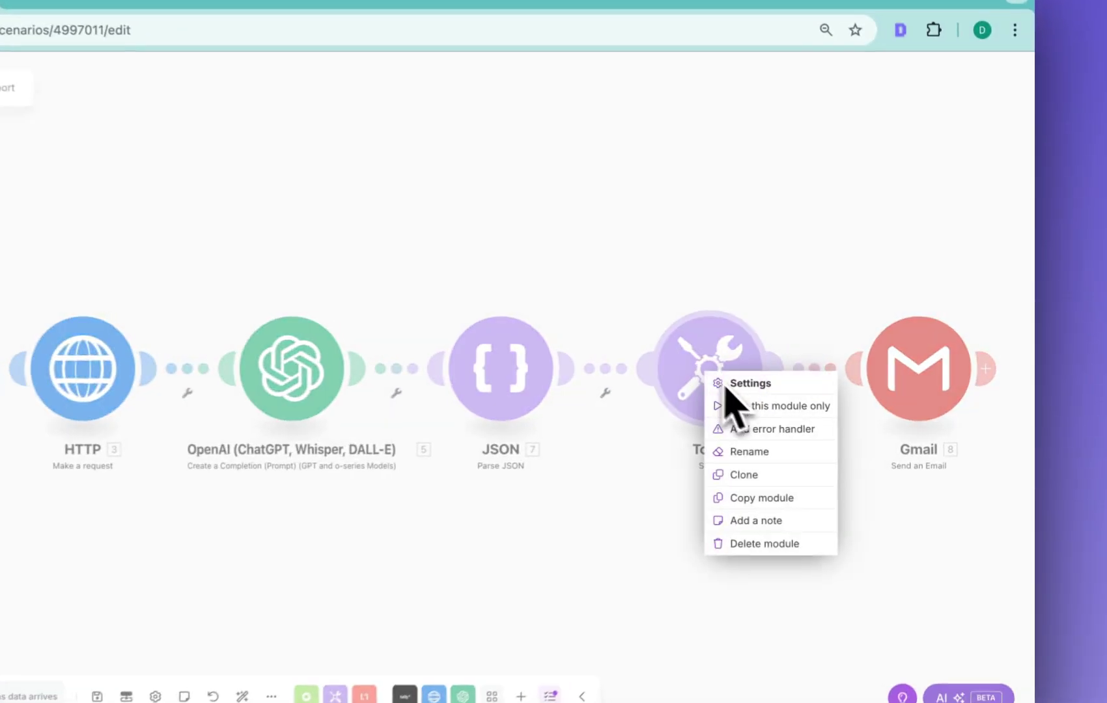
pyautogui.click(815, 371)
pyautogui.click(476, 353)
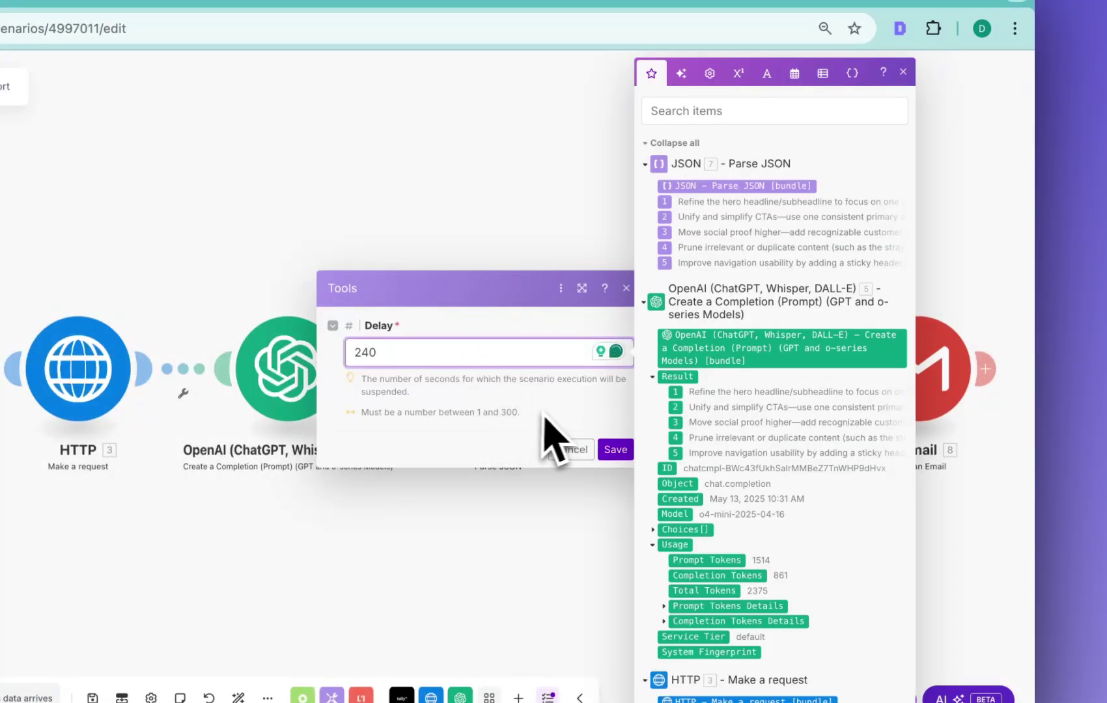
pyautogui.click(586, 450)
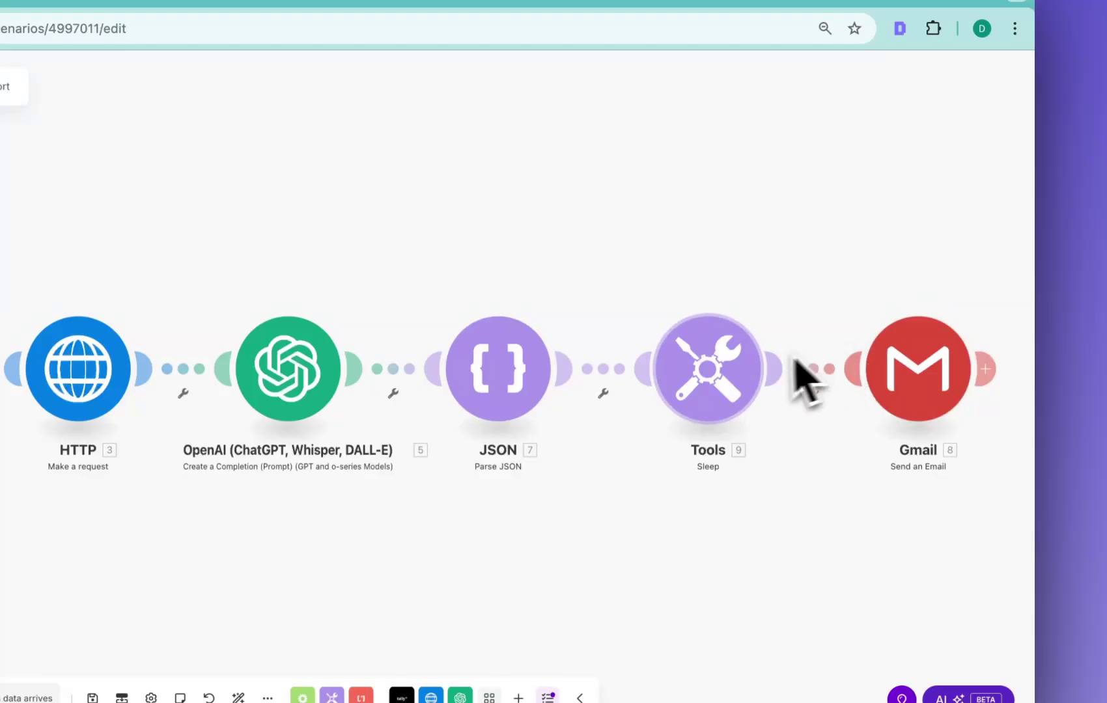
# Compare the Gmail module's recipient mapping with the Work Email field in the AI Landing Page Auditor form
pyautogui.rightClick(926, 371)
pyautogui.click(930, 387)
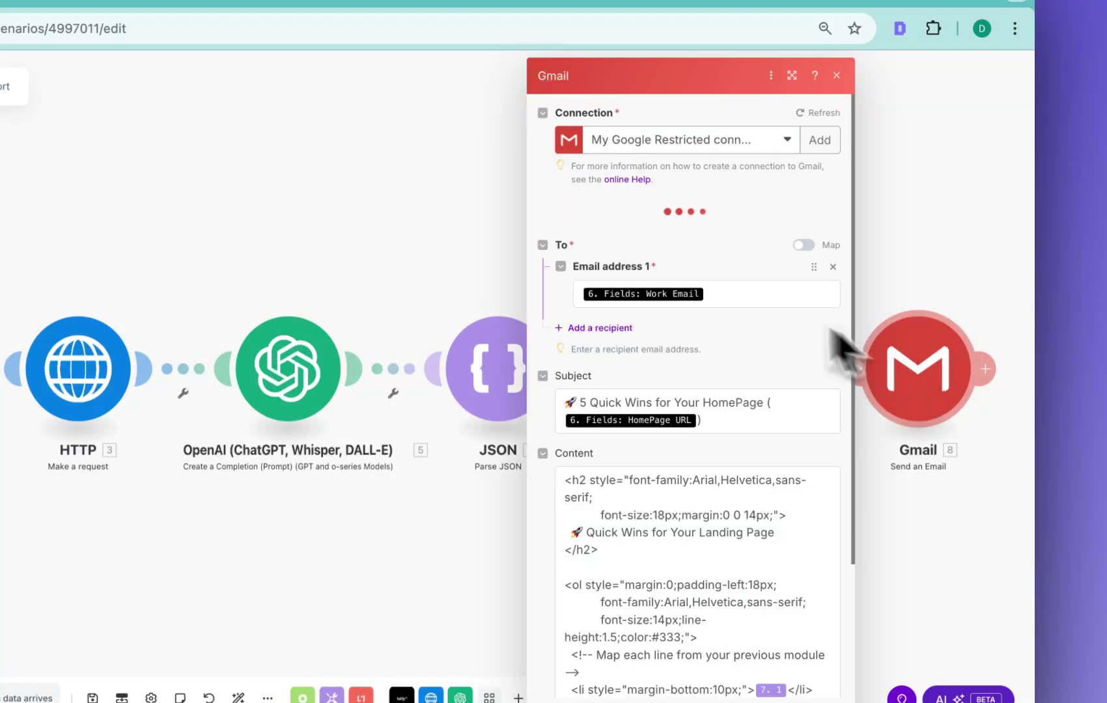
pyautogui.click(742, 293)
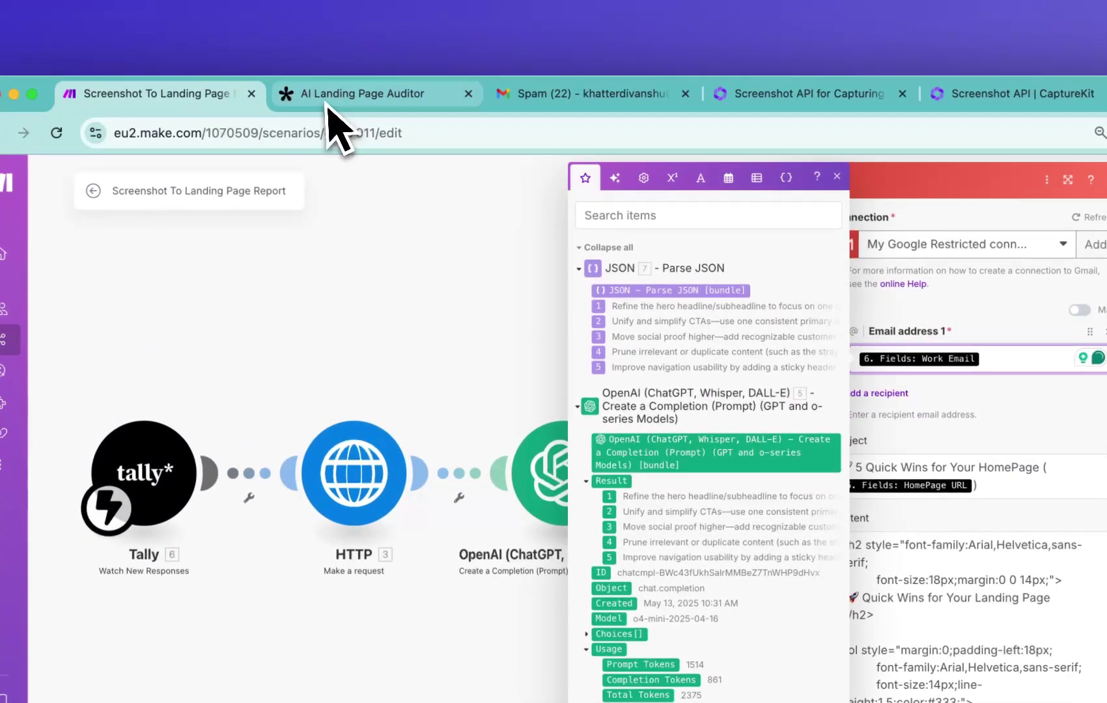
pyautogui.click(322, 78)
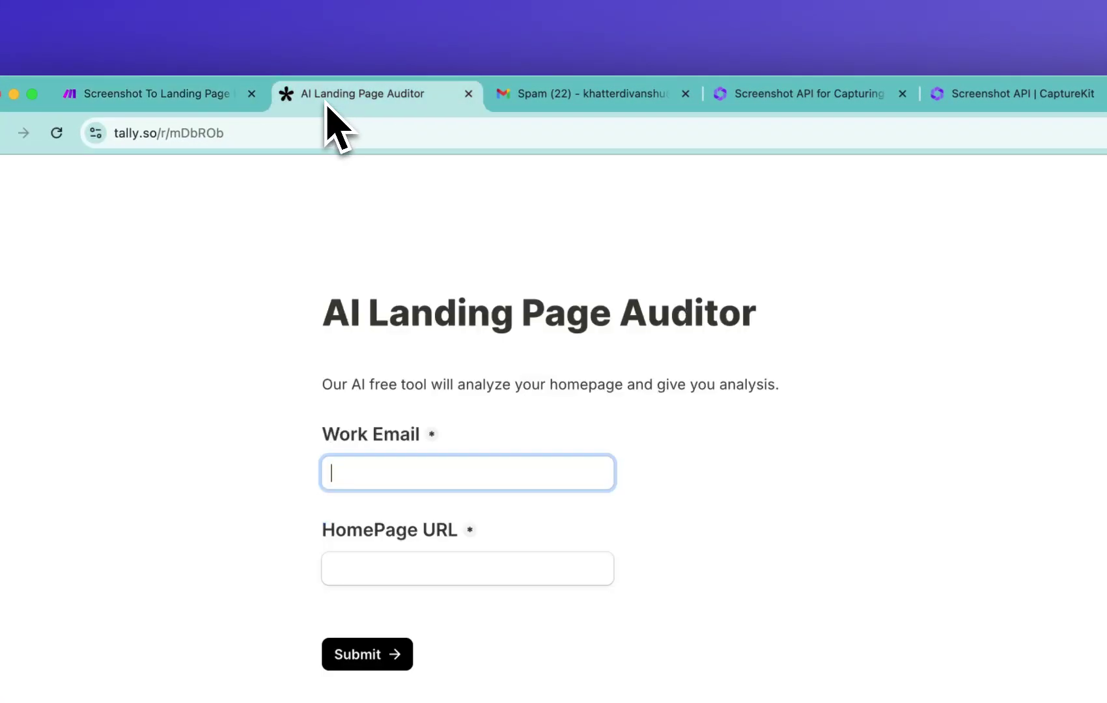
# Return to the Make scenario, examine the Gmail module's subject and HTML content mappings, and save the module's settings
pyautogui.click(234, 70)
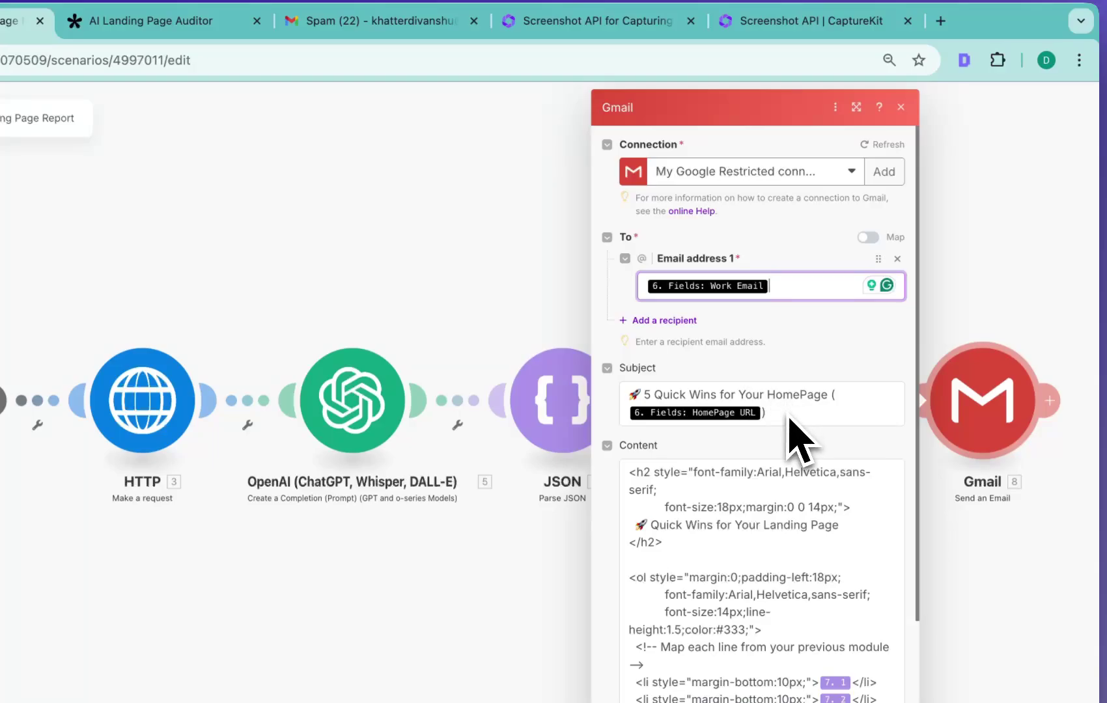
pyautogui.scroll(-3, 791, 438)
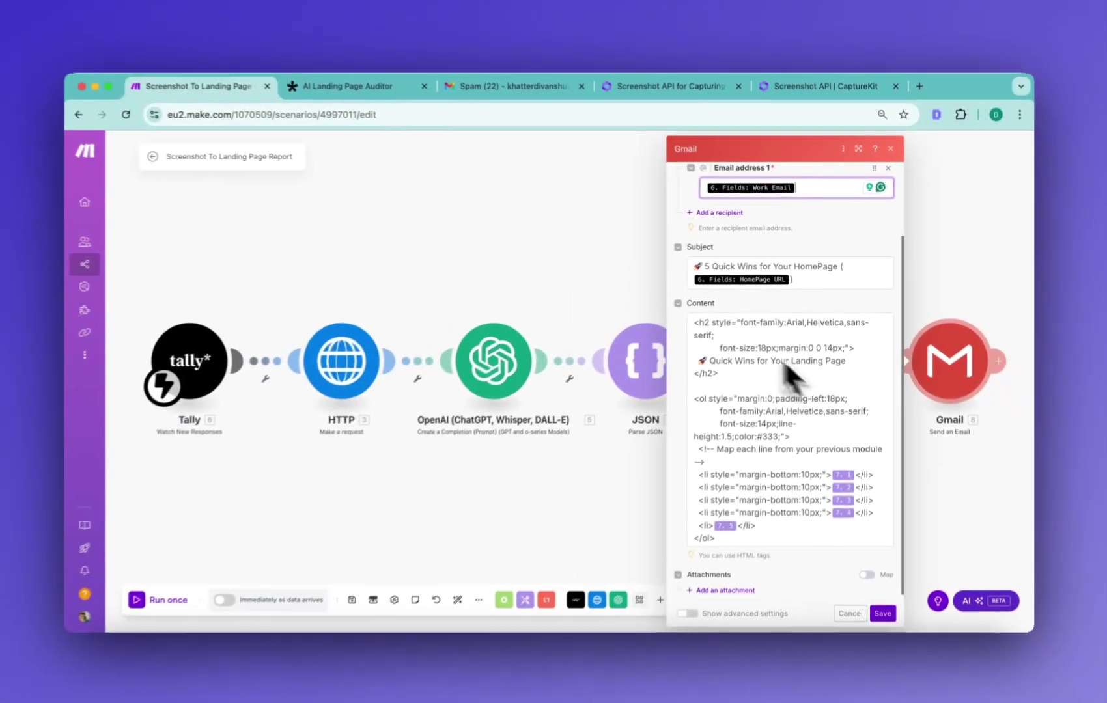
pyautogui.scroll(-3, 847, 450)
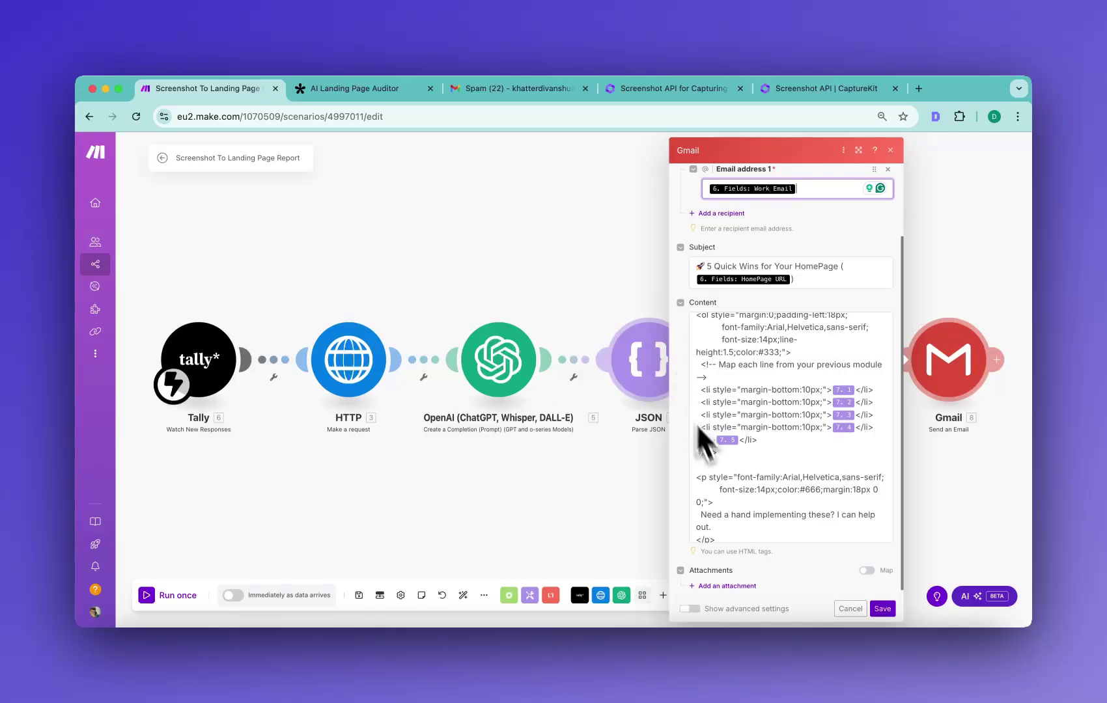
pyautogui.scroll(-2, 791, 455)
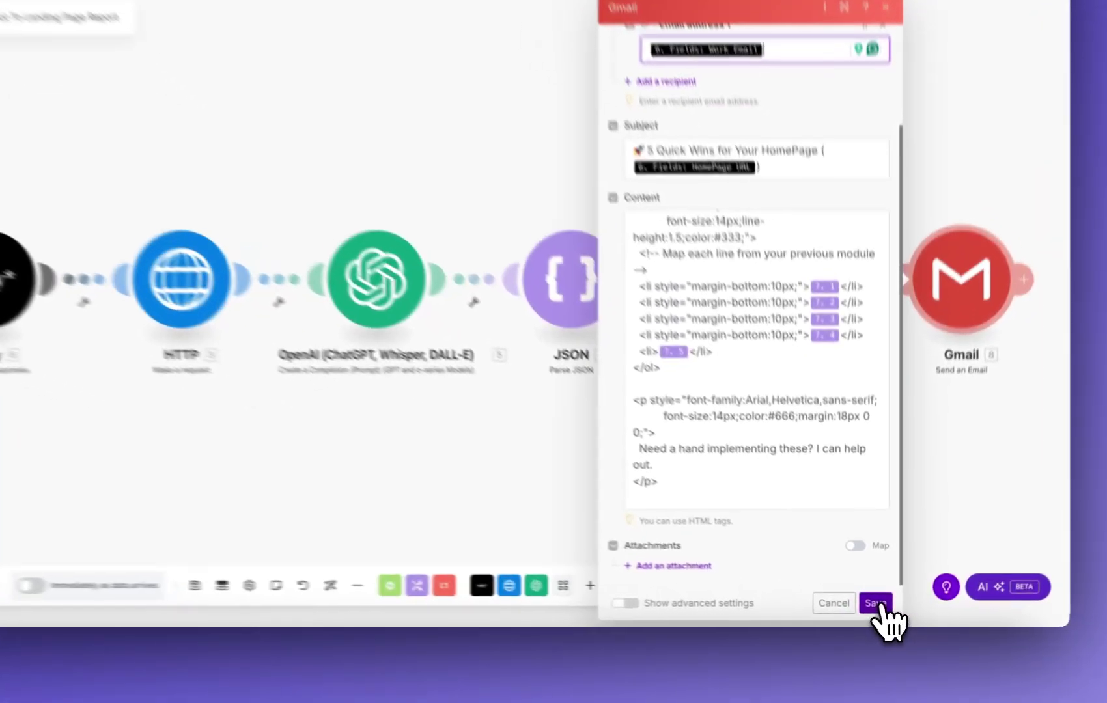
pyautogui.click(875, 603)
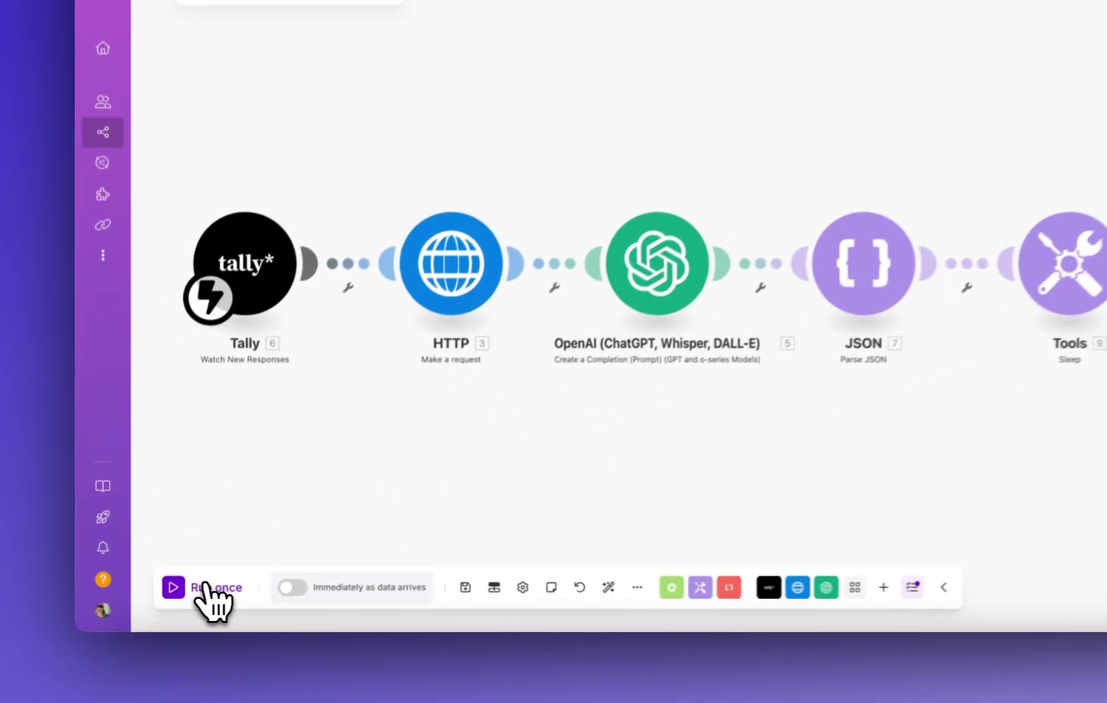
# Run the Screenshot To Landing Page Report scenario once
pyautogui.click(204, 584)
pyautogui.click(469, 607)
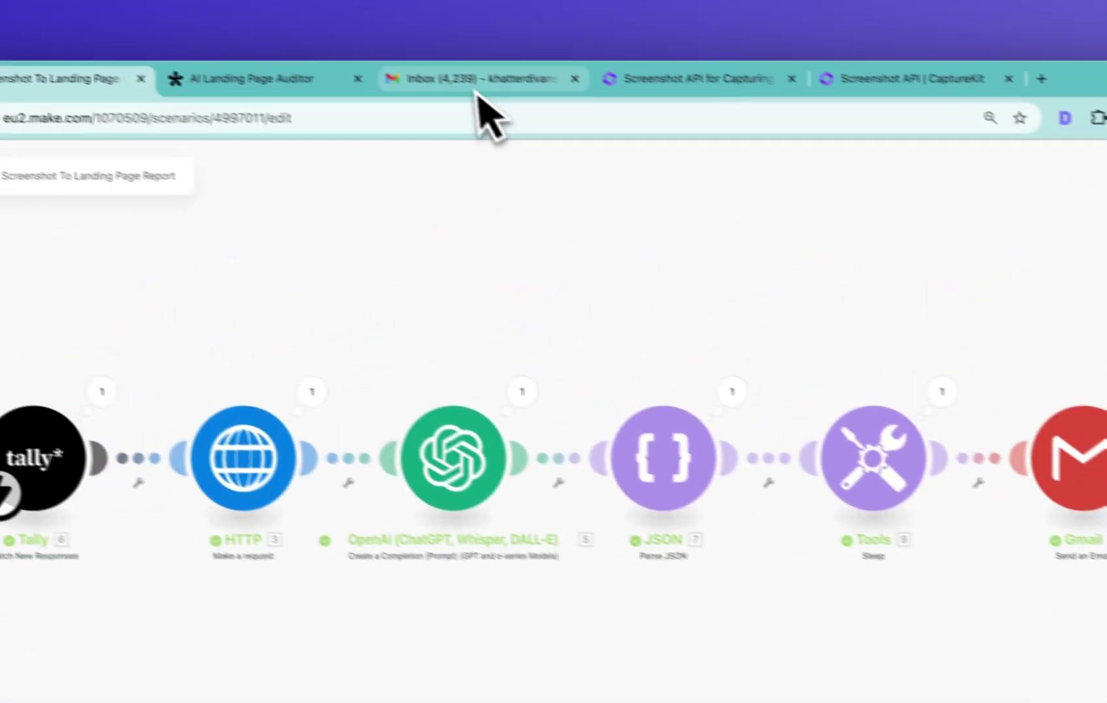
# Open the "5 Quick Wins for Your HomePage" email in the Gmail inbox, examine its numbered suggestions, and return to the Make scenario
pyautogui.click(294, 27)
pyautogui.click(435, 320)
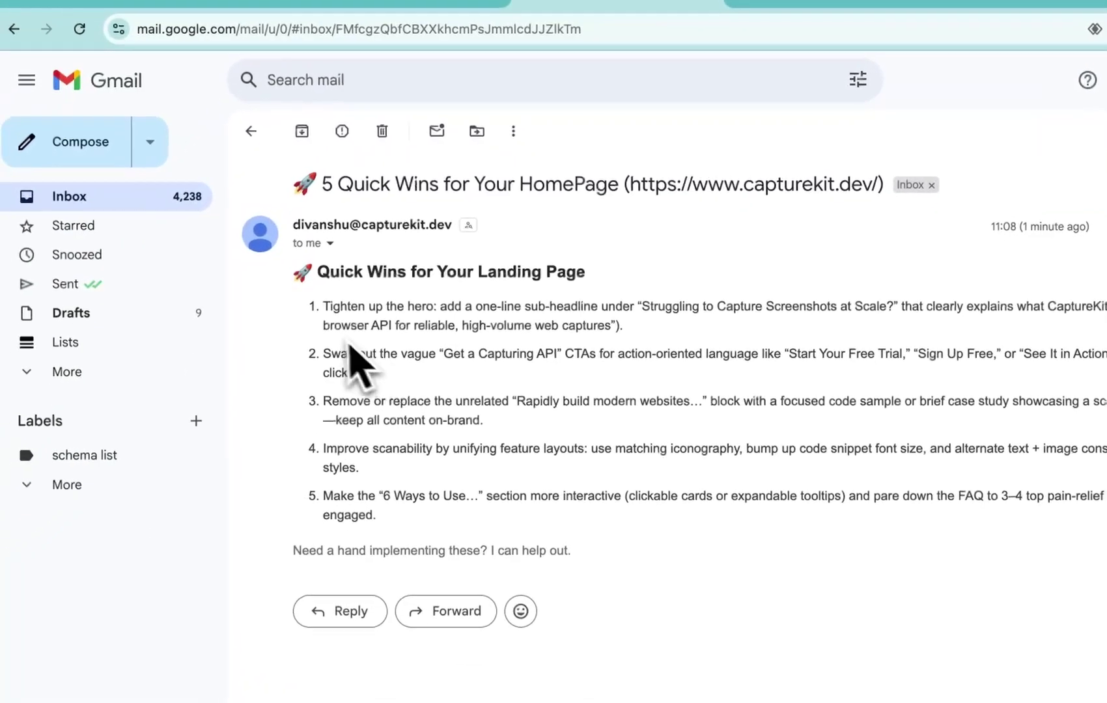
pyautogui.moveTo(214, 403); pyautogui.dragTo(401, 541)
pyautogui.moveTo(505, 411); pyautogui.dragTo(618, 526)
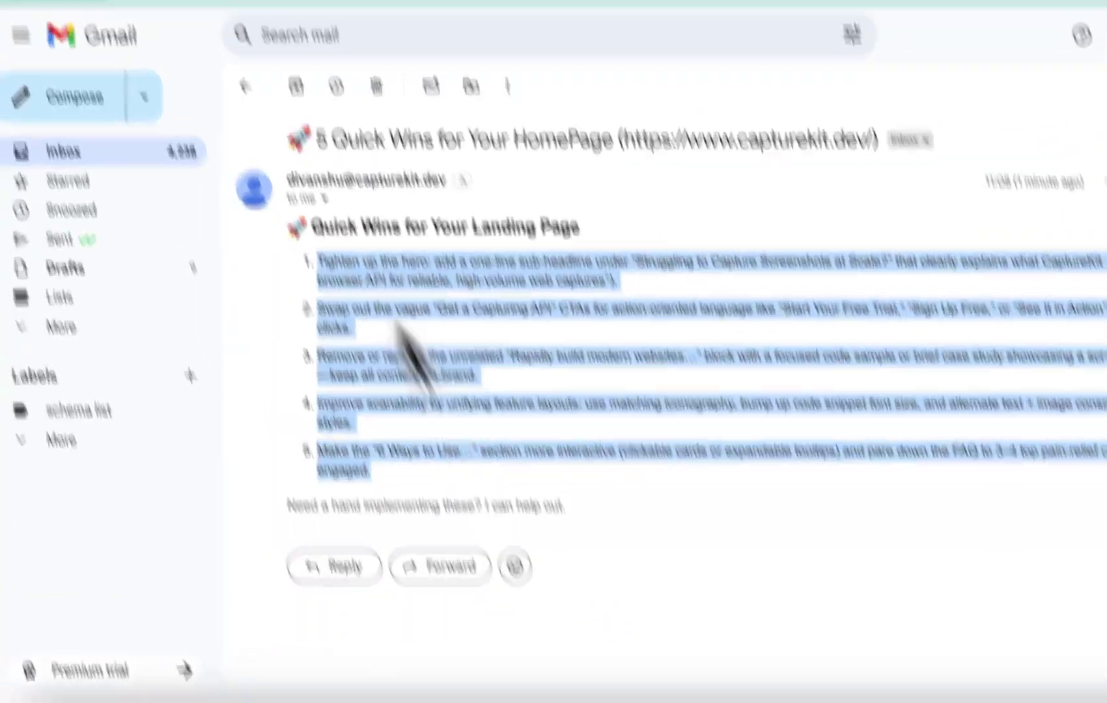
pyautogui.click(255, 82)
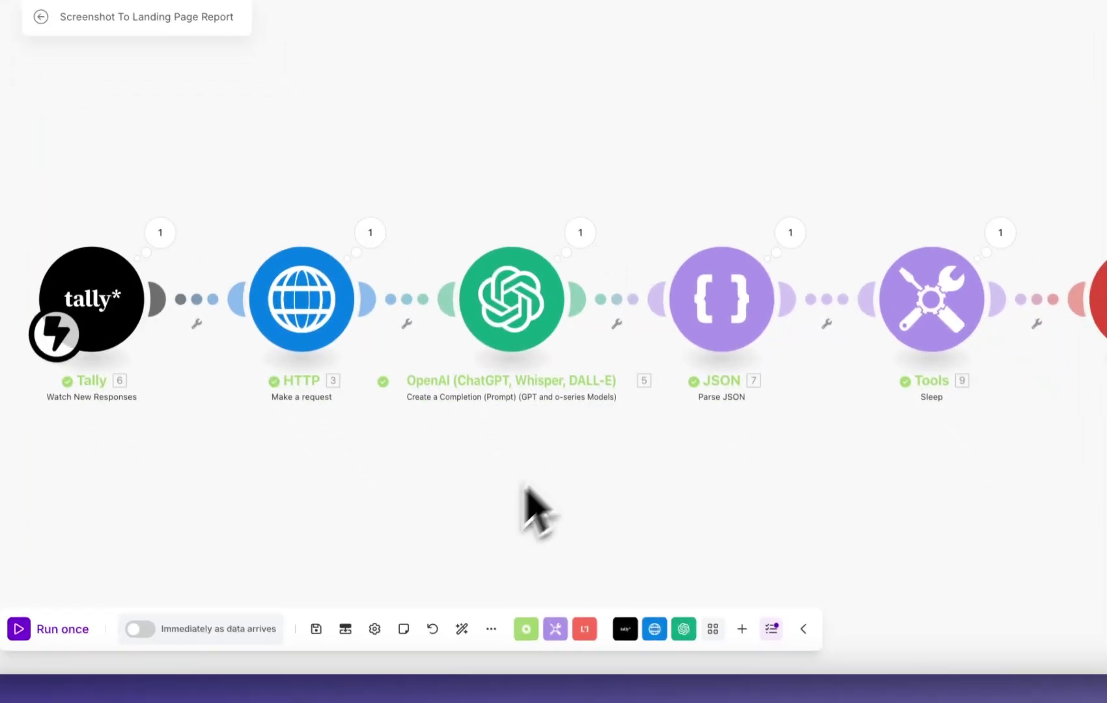